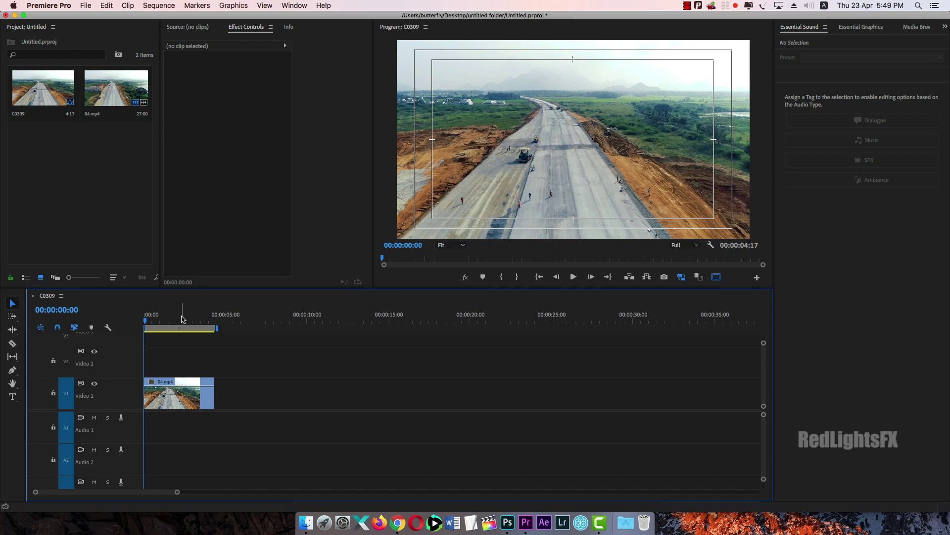
Scrub and play the 04.mp4 road clip full-screen, then move the playhead back toward its start.
left_click_drag(186, 317, 145, 318)
key("ctrl+grave")
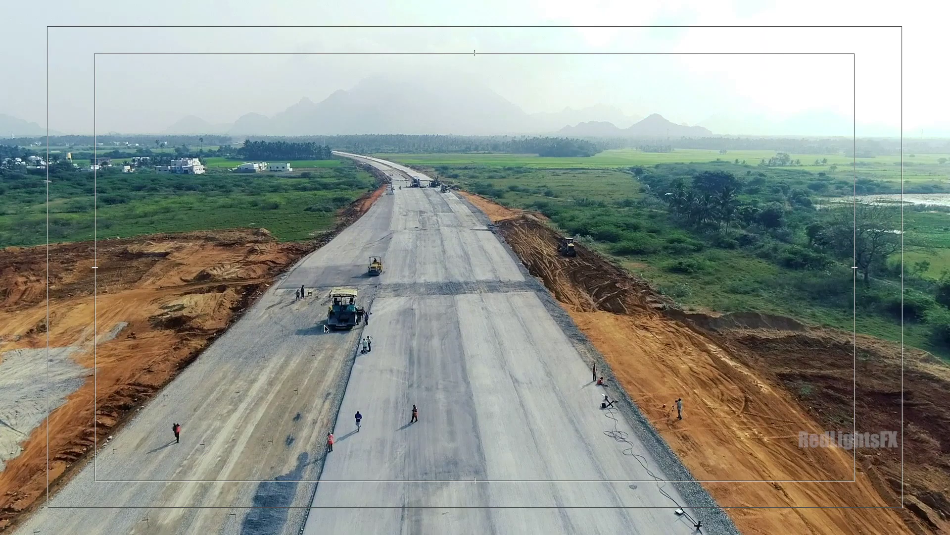
key("space")
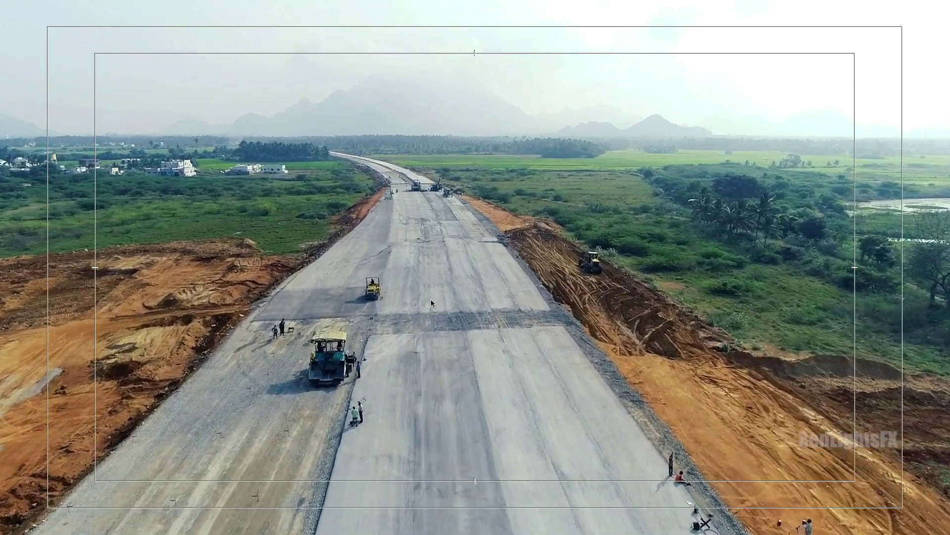
key("Escape")
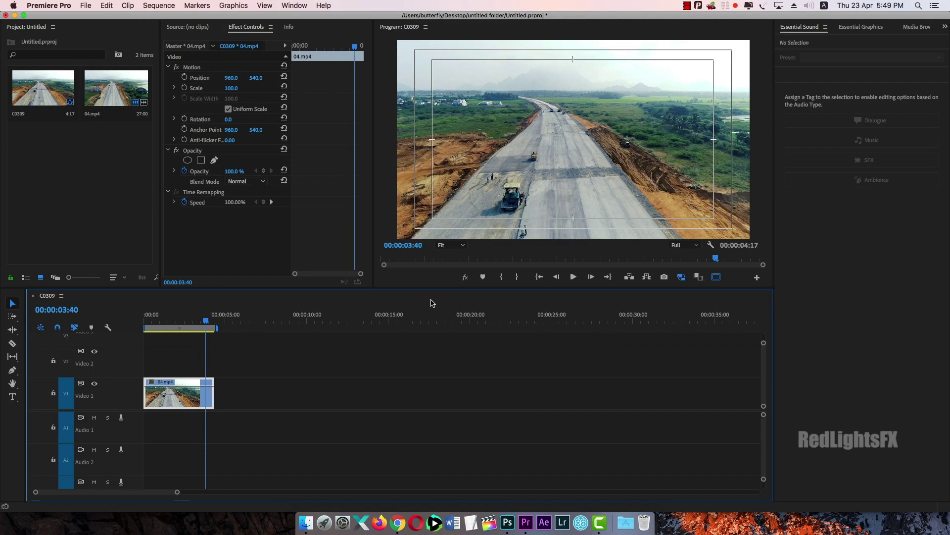
left_click_drag(204, 321, 144, 319)
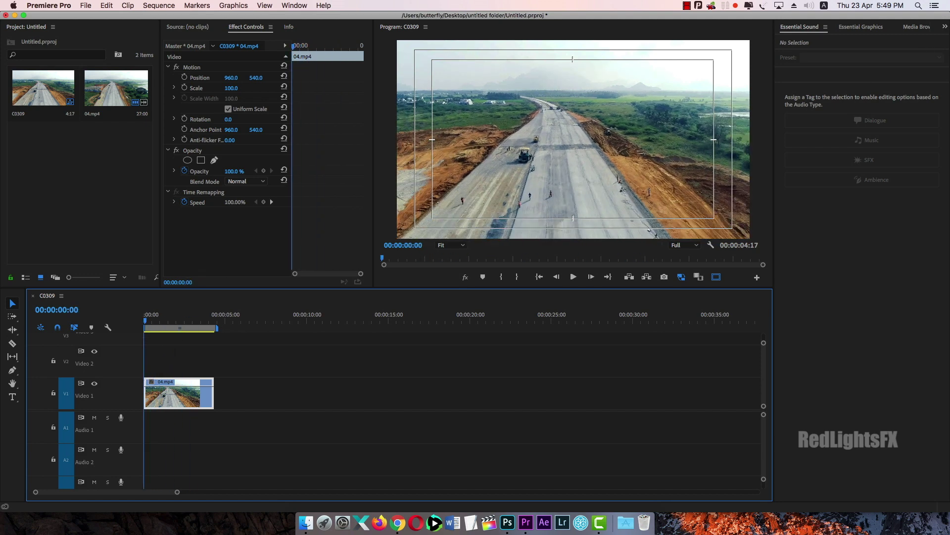
Search the Effects panel for 'mocha' and select the Mocha Pro effect.
left_click(945, 26)
left_click(912, 94)
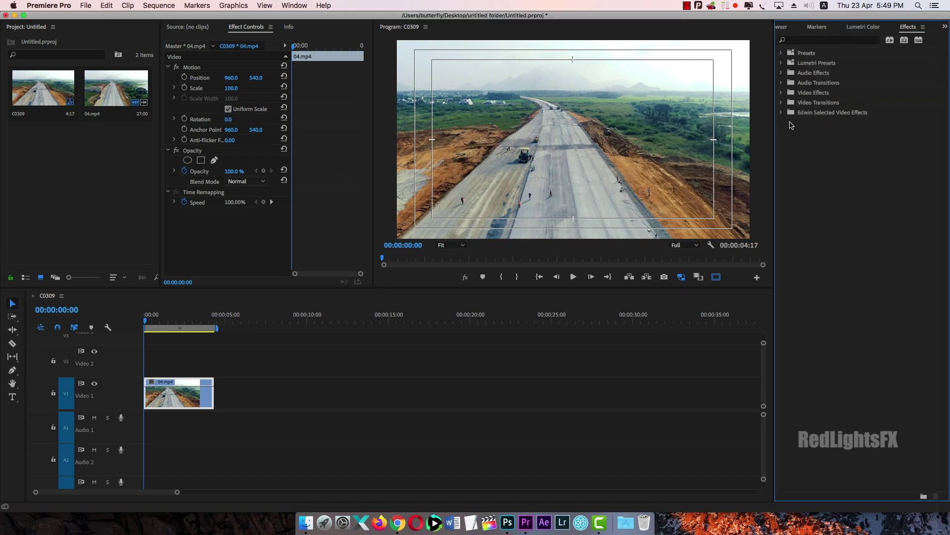
left_click(832, 40)
type("mocha")
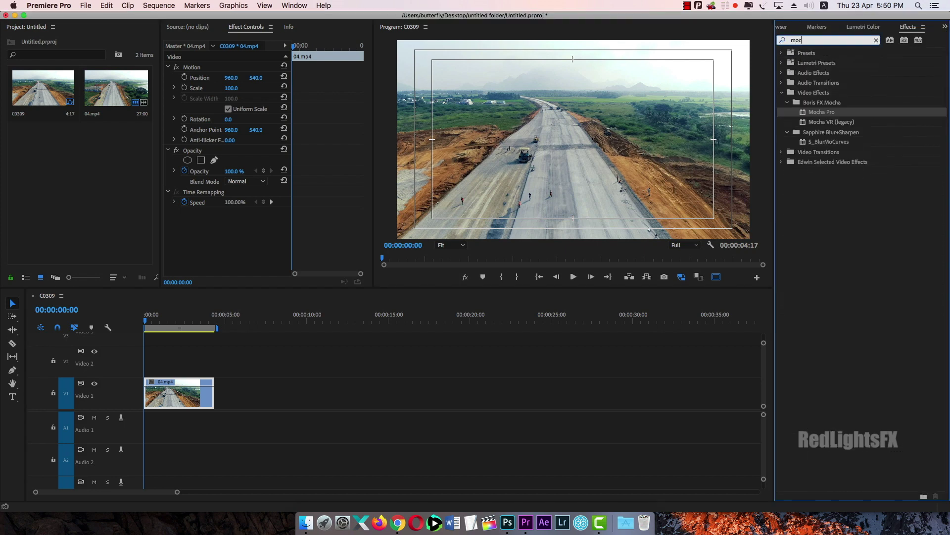
left_click(806, 115)
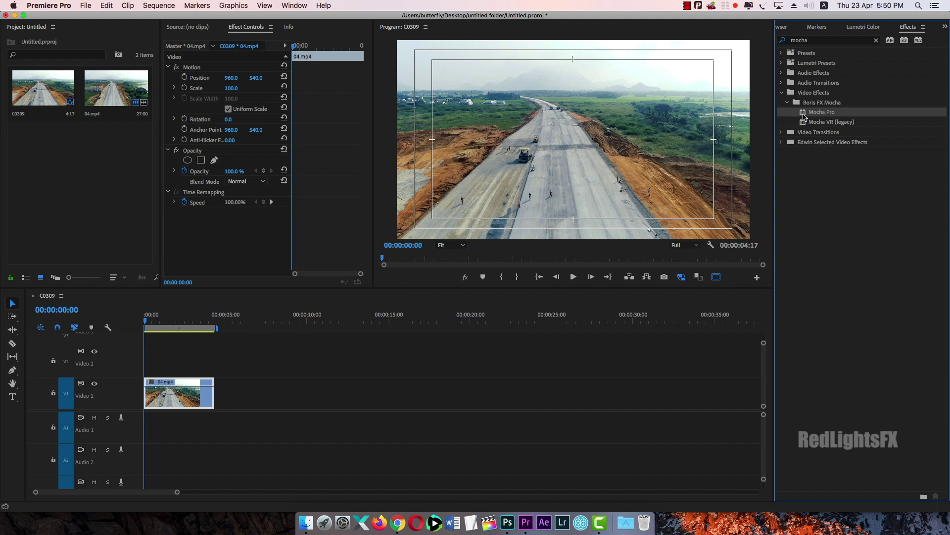
Apply Mocha Pro to the 04.mp4 clip and launch its Mocha workspace.
mouse_move(804, 115)
left_mouse_down()
mouse_move(84, 397)
mouse_move(165, 393)
left_mouse_up()
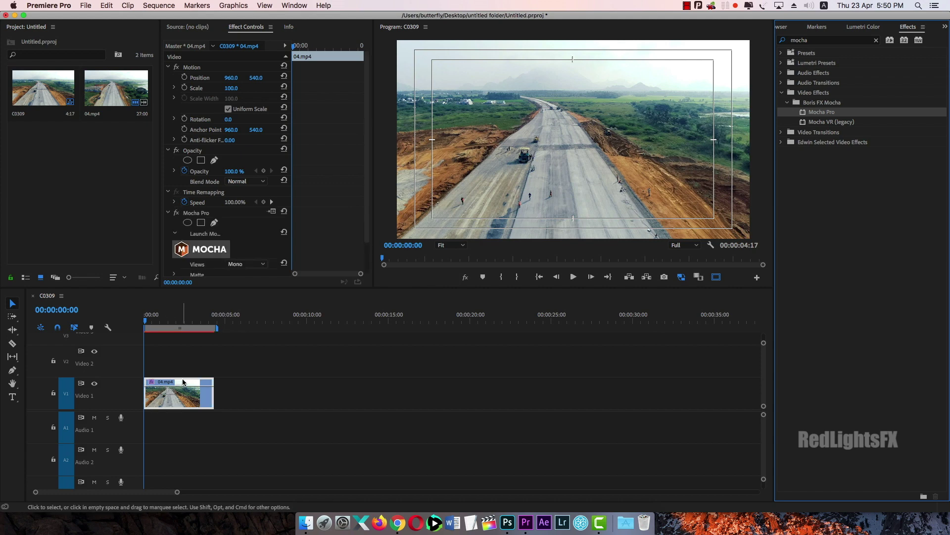
scroll(247, 198, "down", 2)
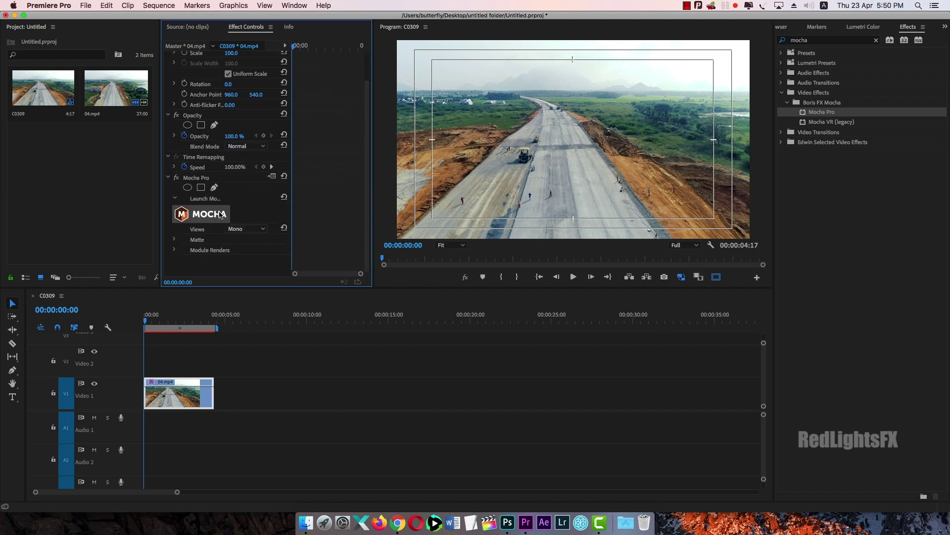
left_click(209, 217)
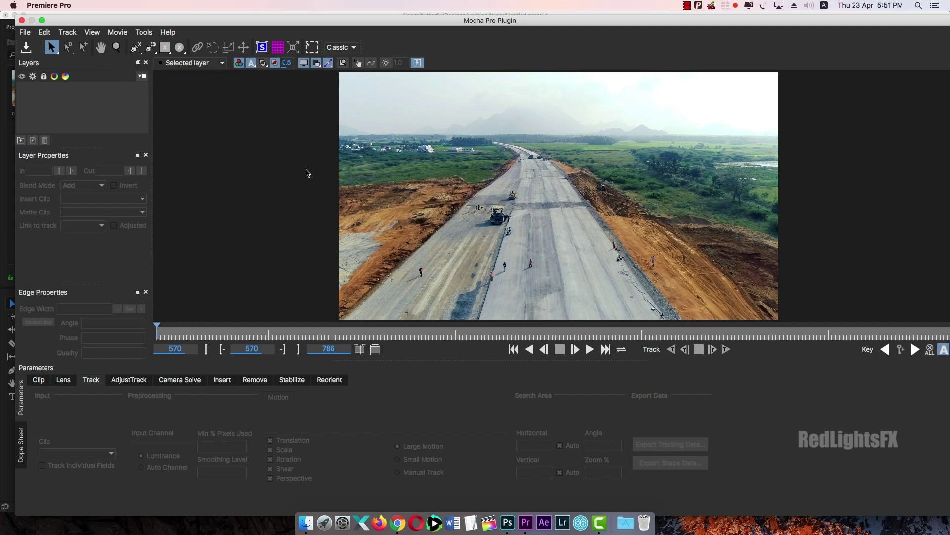
Zoom and pan the Mocha viewer to frame the road, then pick the X-spline tool.
key("z")
mouse_move(495, 243)
left_mouse_down()
mouse_move(522, 202)
mouse_move(518, 256)
mouse_move(558, 125)
left_mouse_up()
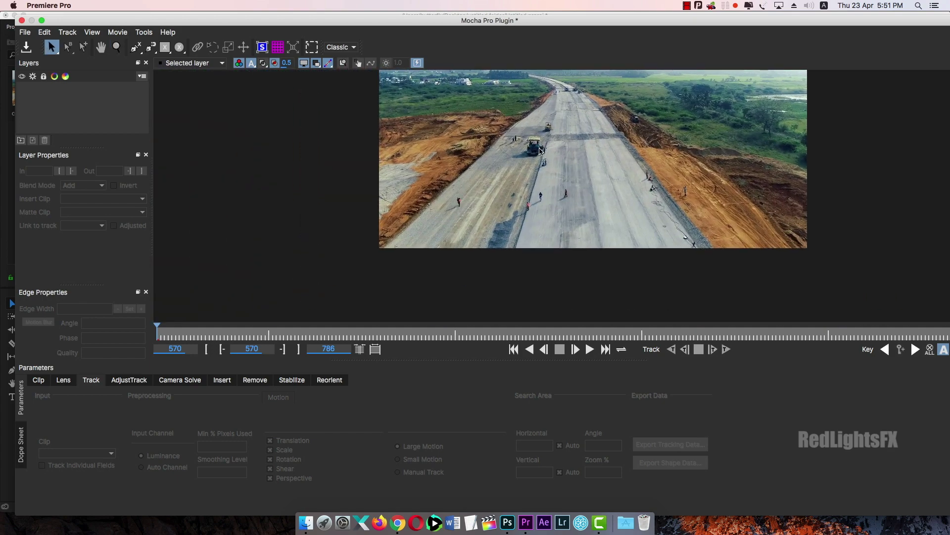
key("x")
mouse_move(570, 130)
left_mouse_down()
mouse_move(576, 189)
mouse_move(545, 272)
left_mouse_up()
key("z")
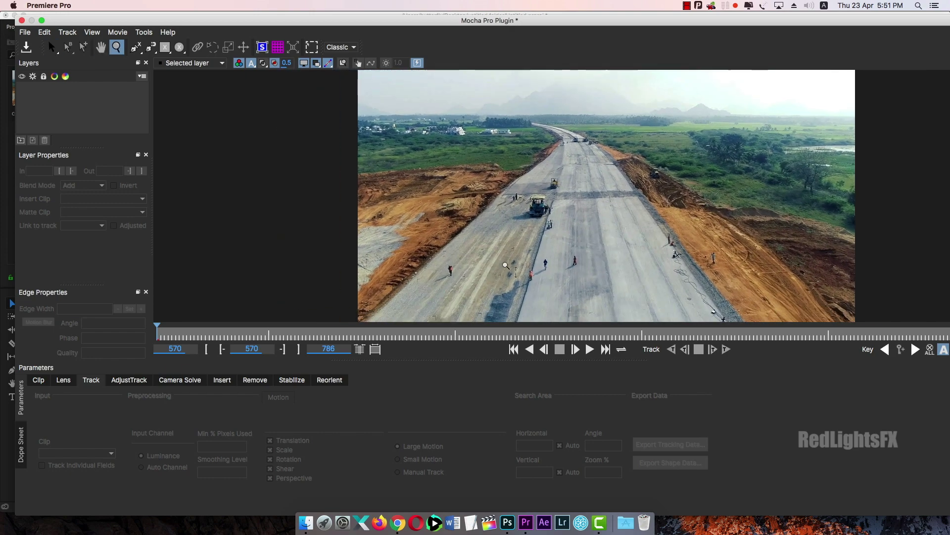
key("s")
key("x")
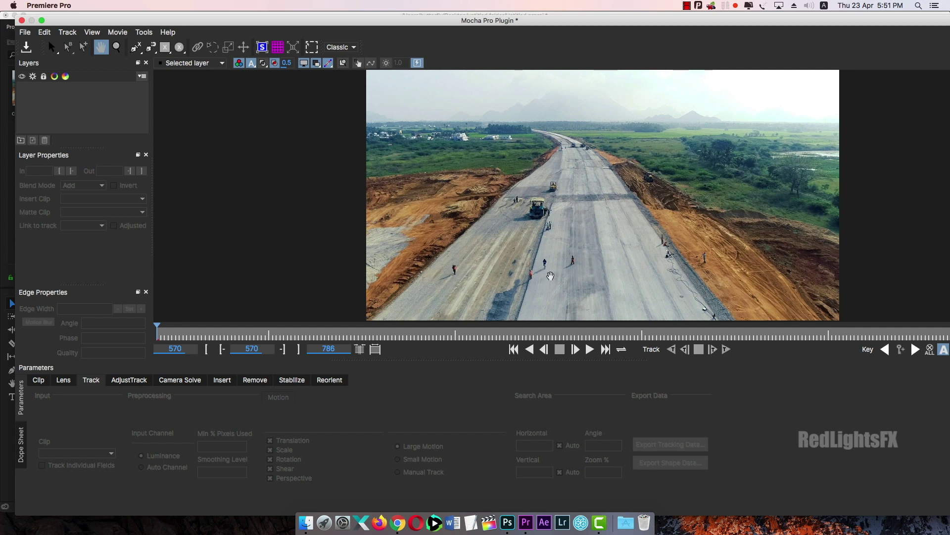
left_click_drag(549, 277, 496, 251)
key("s")
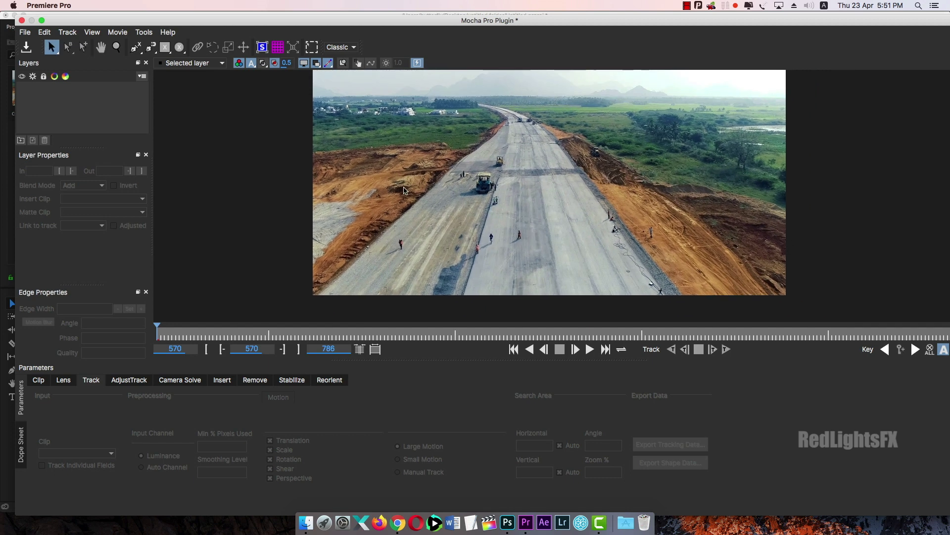
left_click(138, 50)
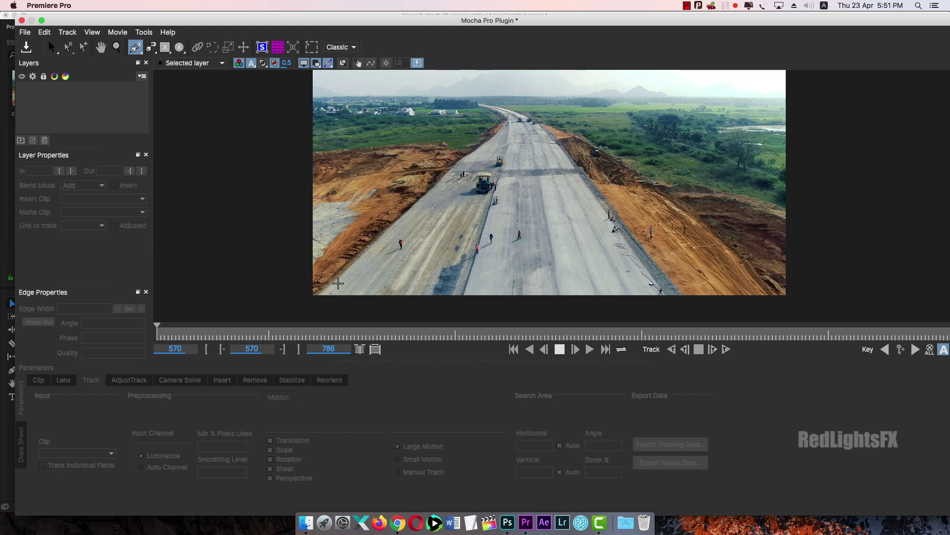
Place X-spline points around the road's edges and close the shape, creating Layer 1.
left_click(327, 294)
left_click(485, 146)
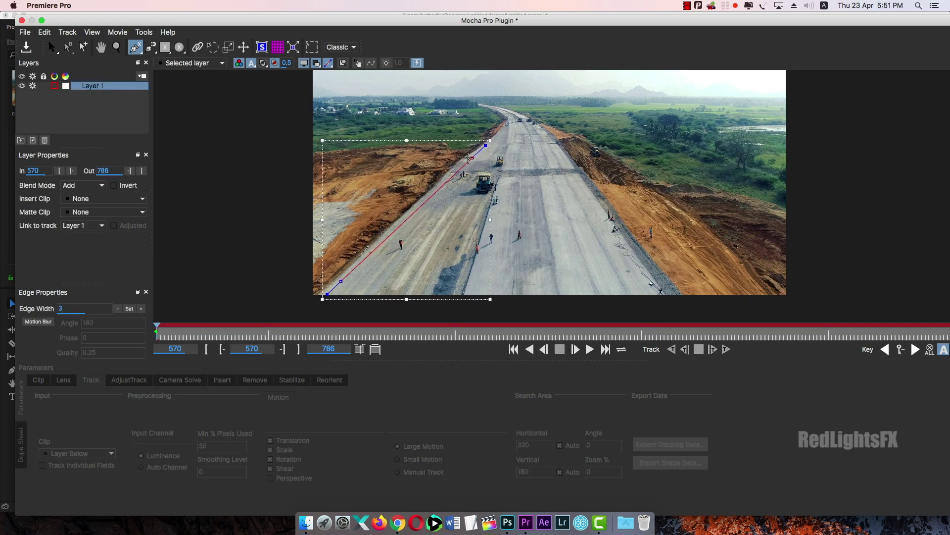
left_click(451, 147)
left_click(563, 136)
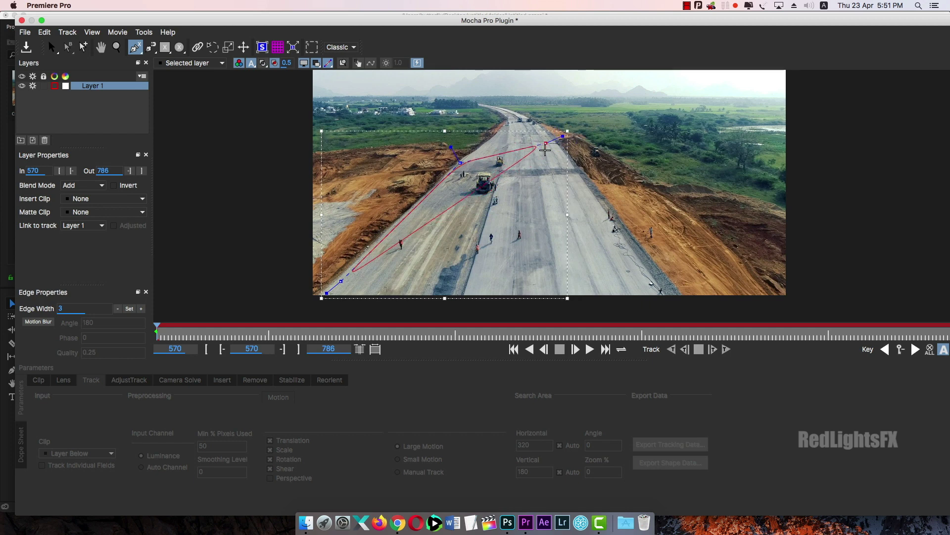
left_click(581, 132)
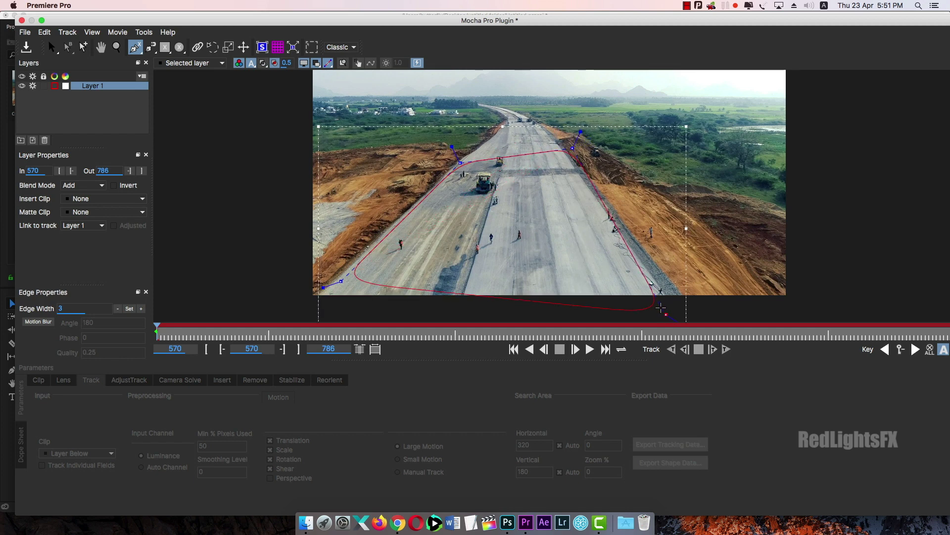
left_click(672, 293)
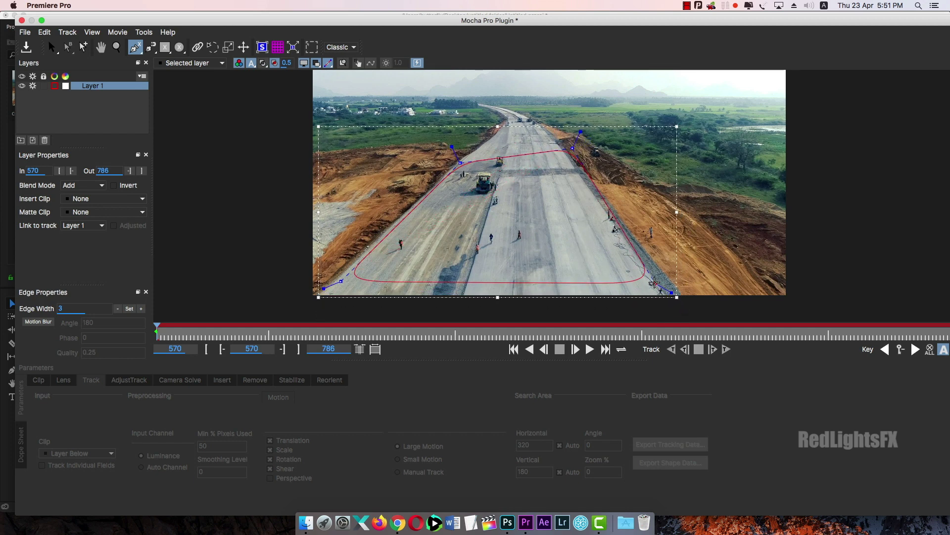
left_click_drag(654, 283, 667, 282)
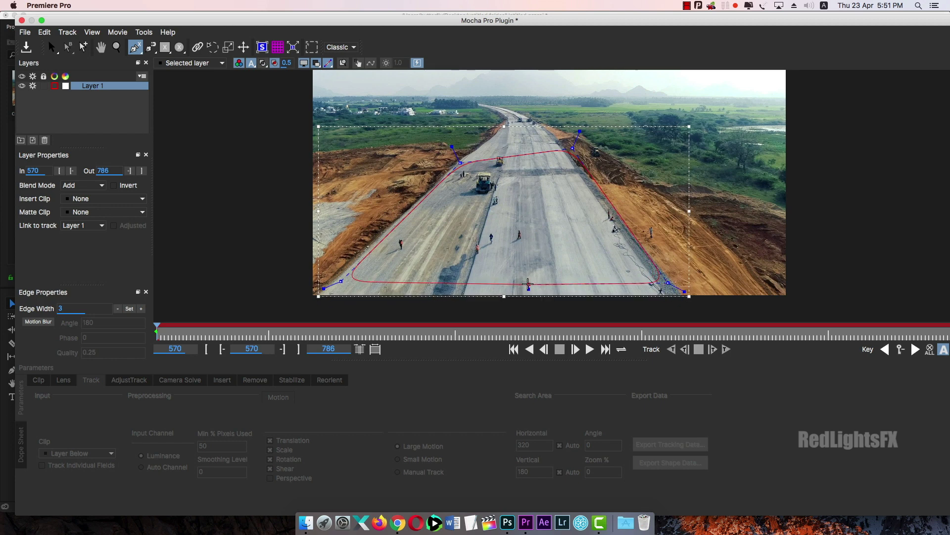
left_click(576, 251)
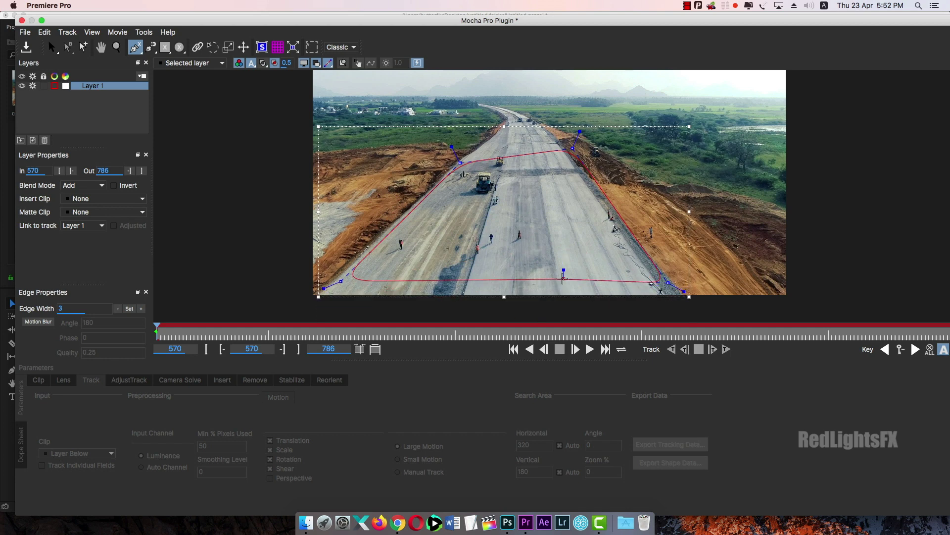
right_click(564, 283)
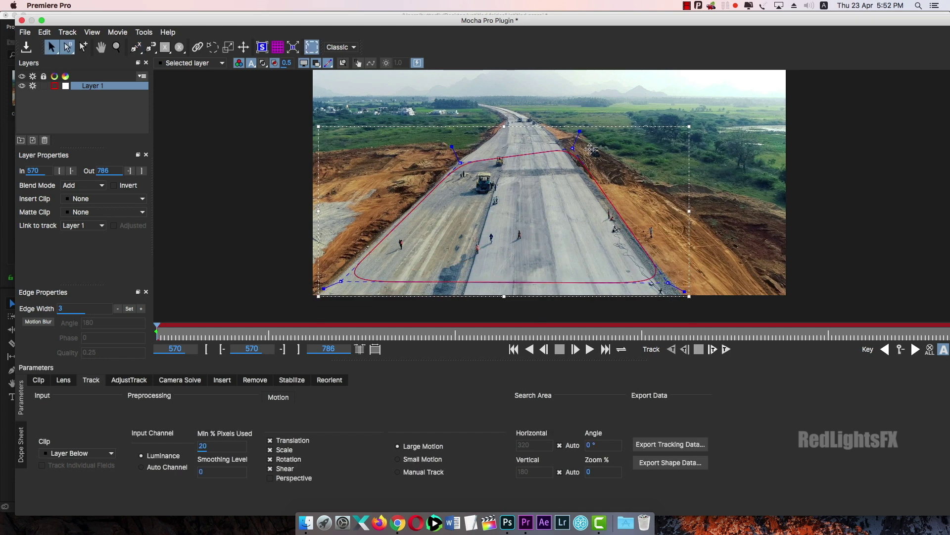
Zoom in and move the upper-left spline point and handle onto the road edge.
left_click_drag(460, 163, 470, 149)
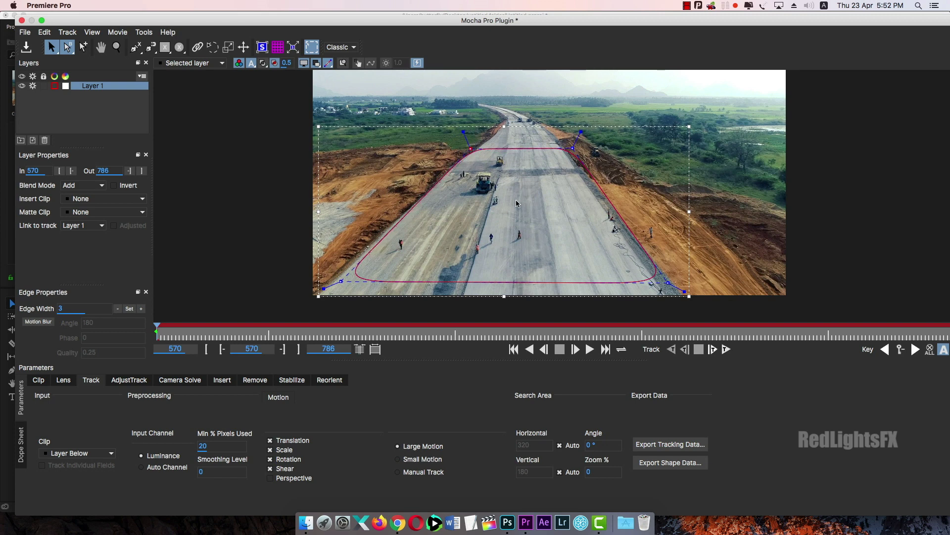
key("z")
left_click_drag(522, 203, 537, 57)
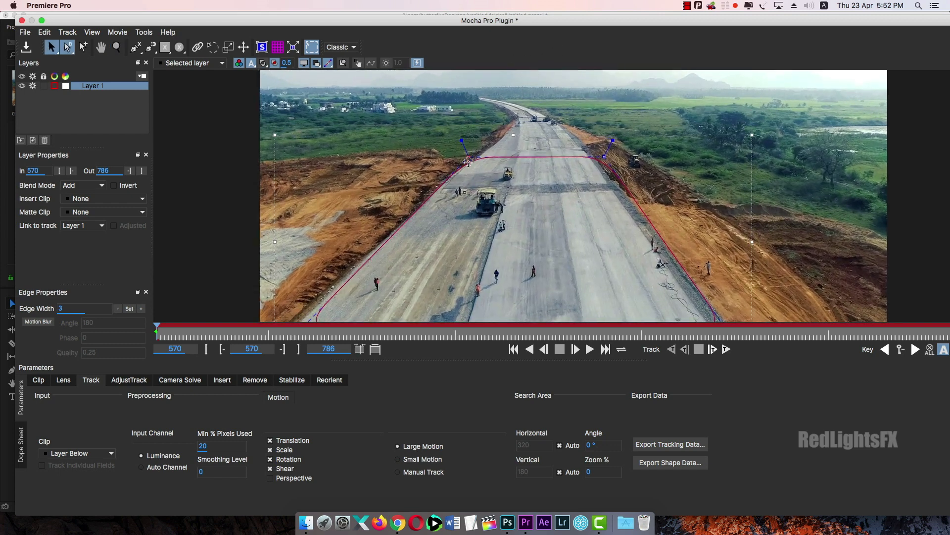
key("s")
left_click_drag(461, 140, 460, 137)
left_click_drag(467, 143, 462, 141)
Shift the upper-right spline point onto the road edge and reframe the viewer.
left_click(607, 139)
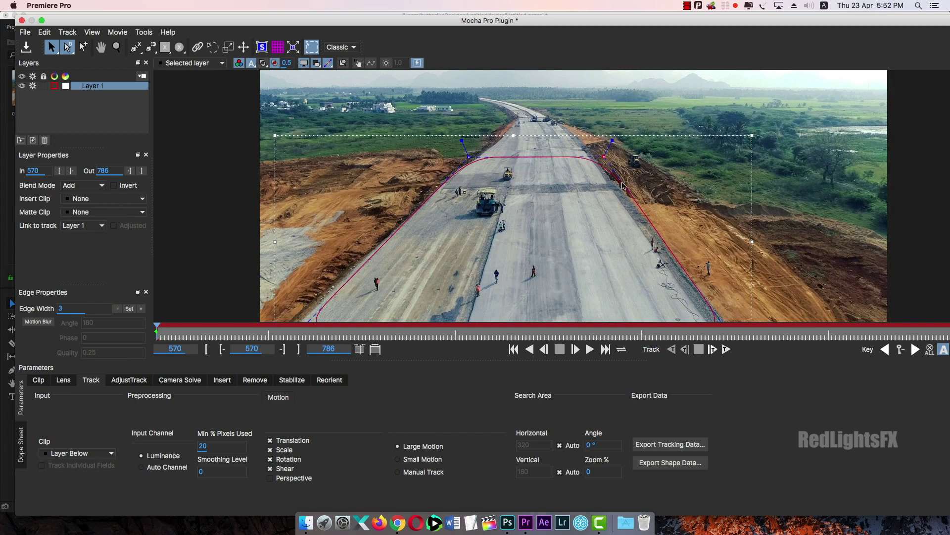
left_click_drag(623, 185, 614, 185)
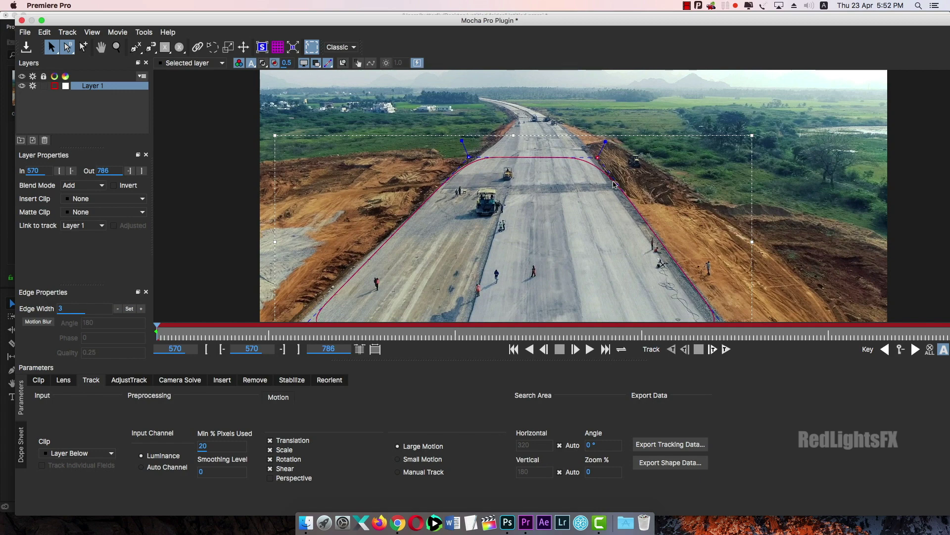
key("z")
scroll(574, 271, "up", 2)
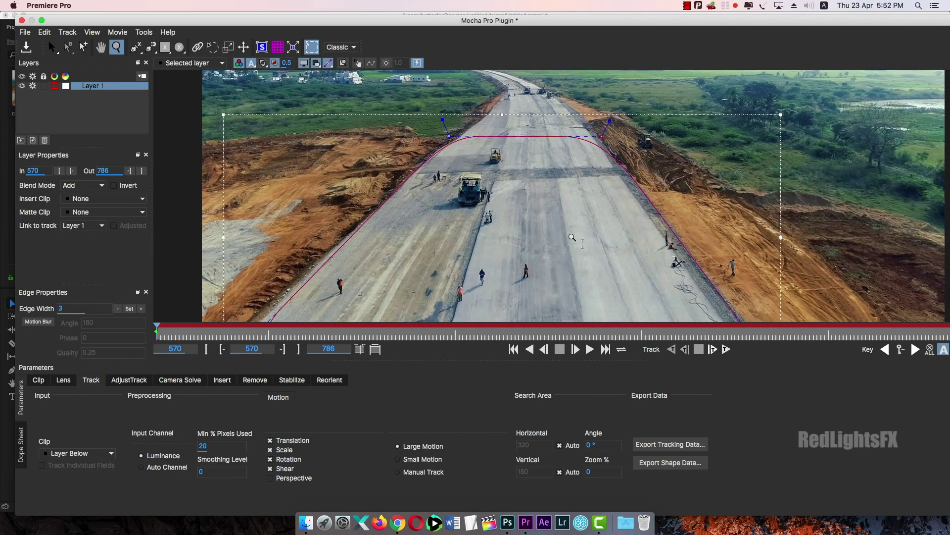
scroll(594, 277, "down", 3)
scroll(627, 283, "down", 1)
key("x")
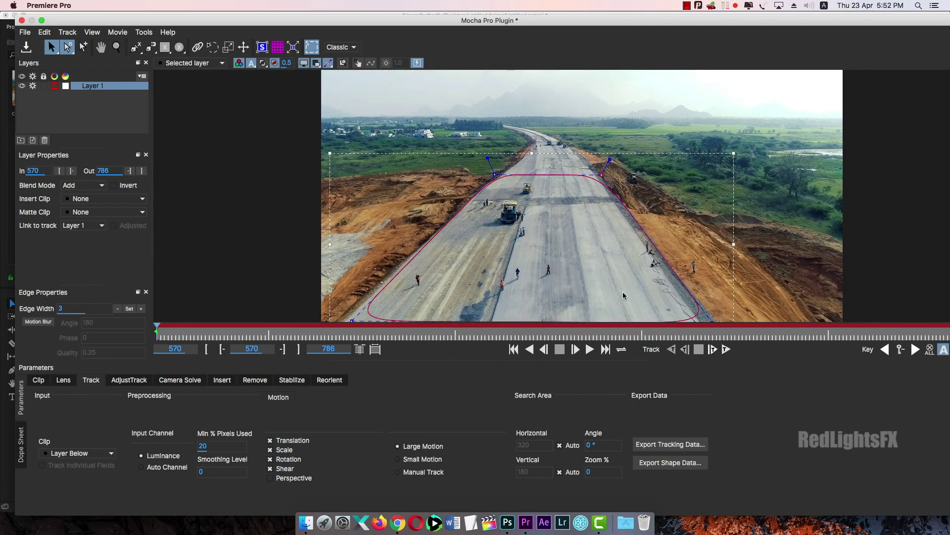
left_click_drag(622, 295, 620, 255)
key("s")
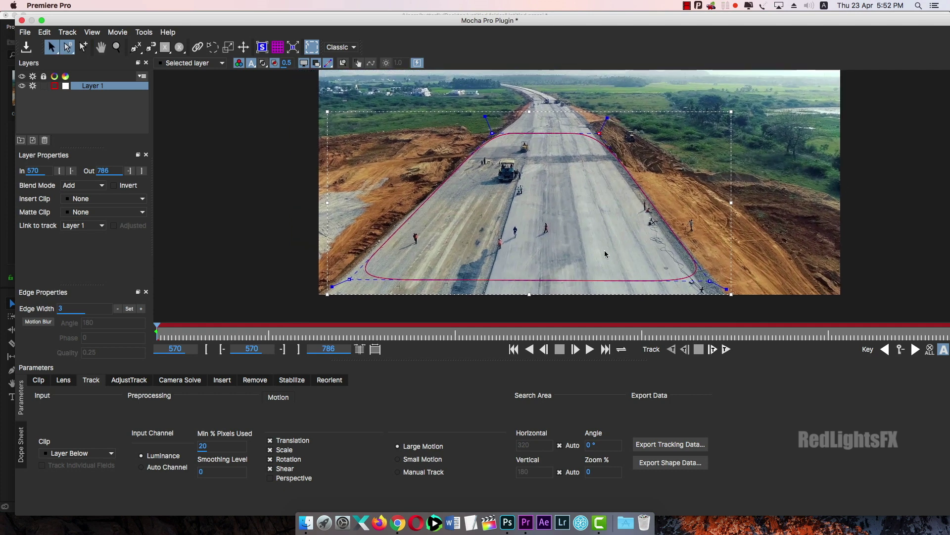
Show the planar surface and grid, then drag its four corners onto the road edges.
left_click(261, 47)
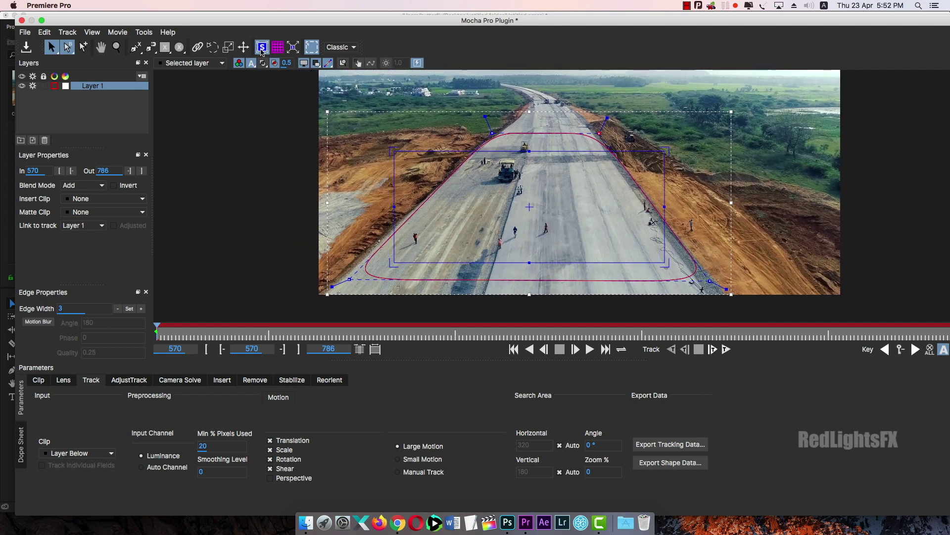
left_click(278, 47)
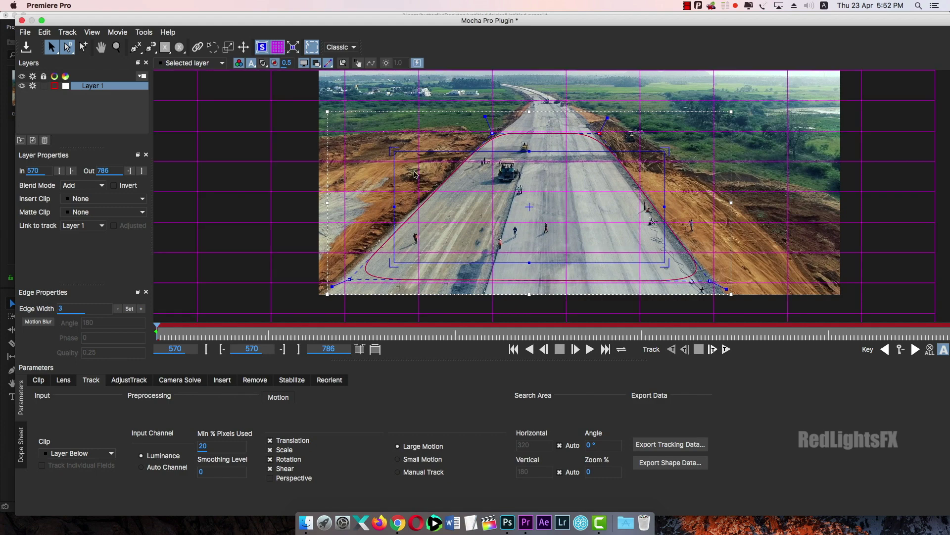
left_click_drag(396, 152, 495, 139)
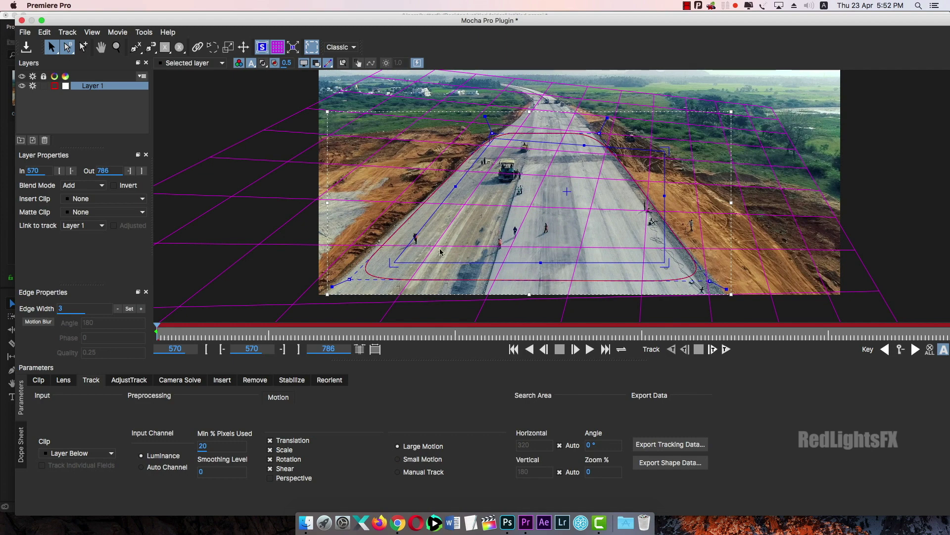
left_click_drag(391, 262, 378, 263)
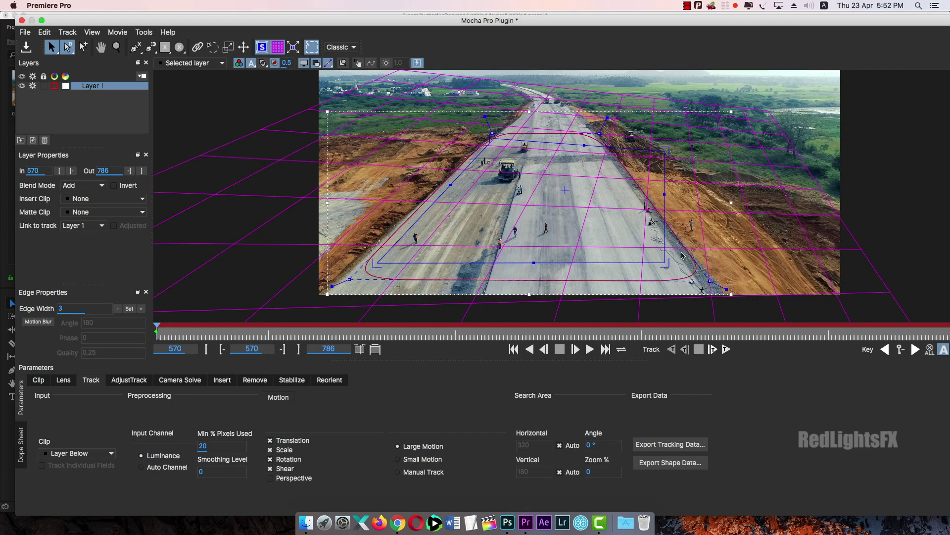
left_click_drag(664, 263, 681, 268)
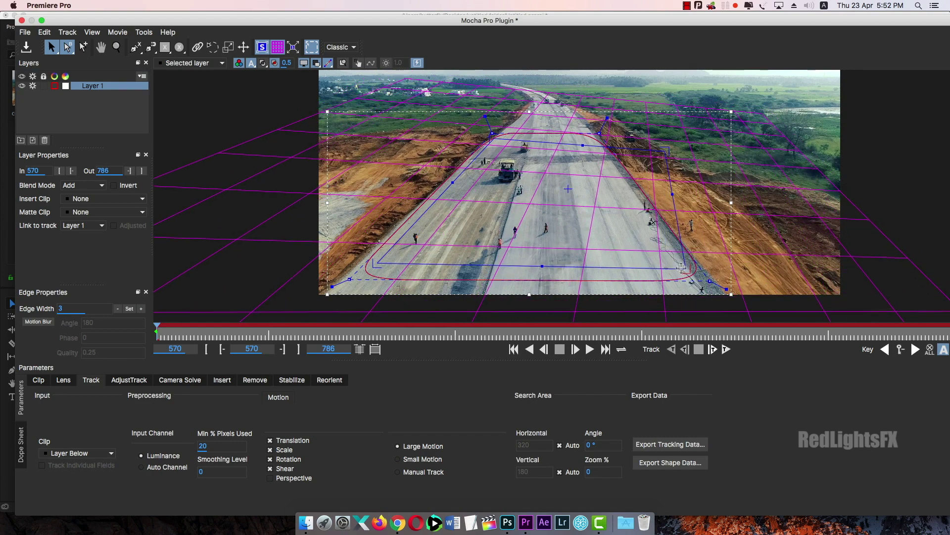
left_click_drag(388, 262, 386, 267)
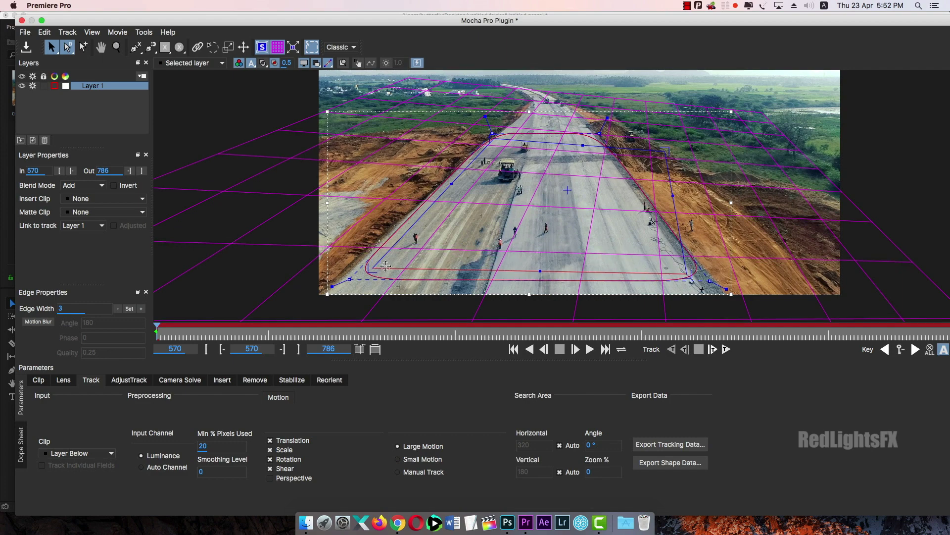
left_click_drag(667, 150, 582, 136)
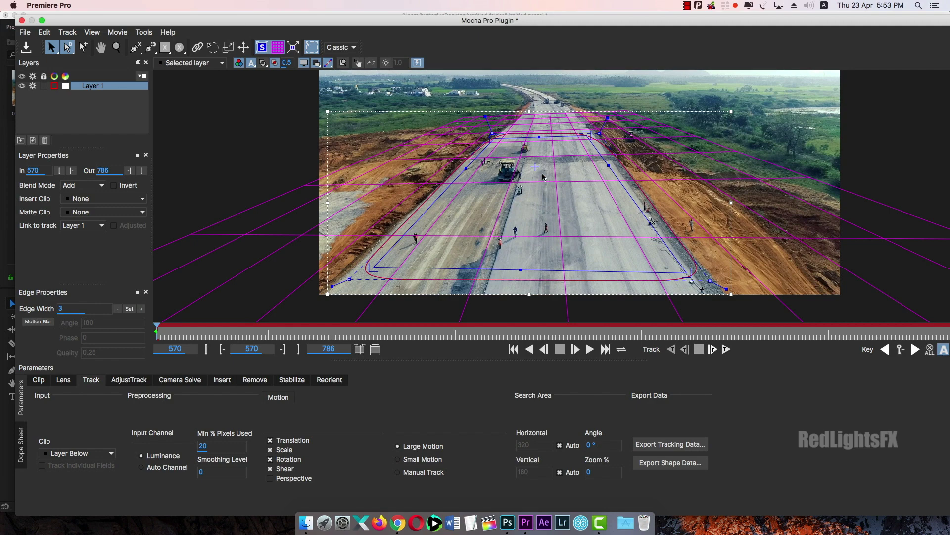
Enable Perspective in Layer 1's tracked motion and preview a later frame.
left_click(271, 479)
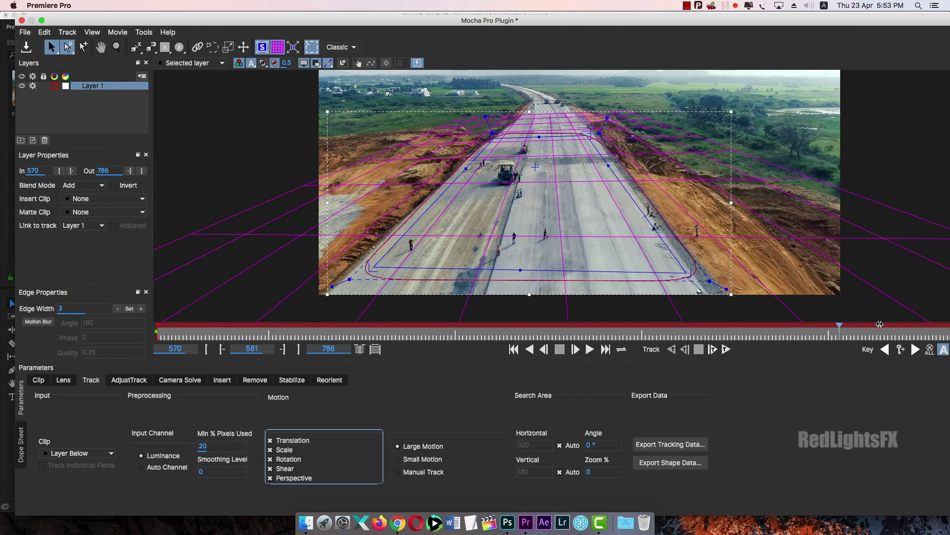
mouse_move(156, 332)
left_mouse_down()
mouse_move(930, 325)
mouse_move(156, 330)
left_mouse_up()
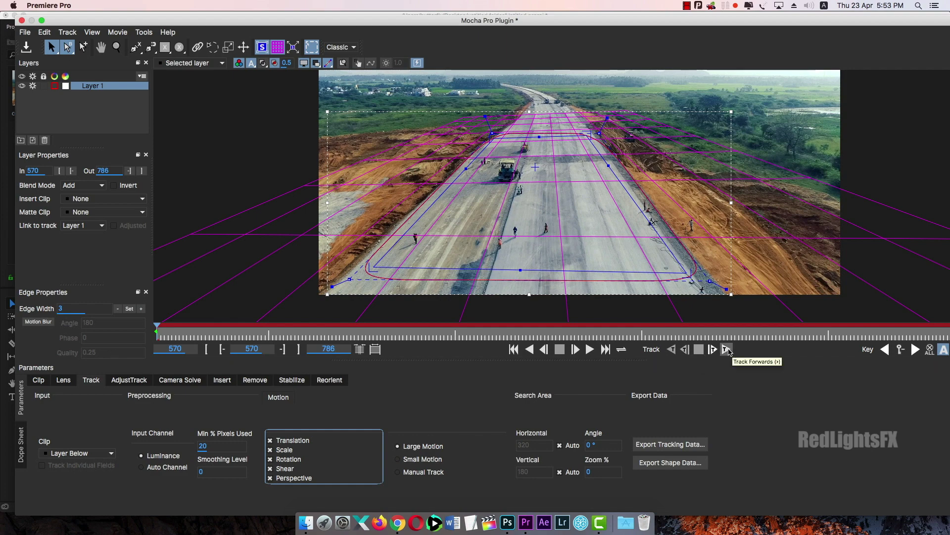
Track Layer 1 forwards through frame 786, then scrub back to check the track.
left_click(727, 350)
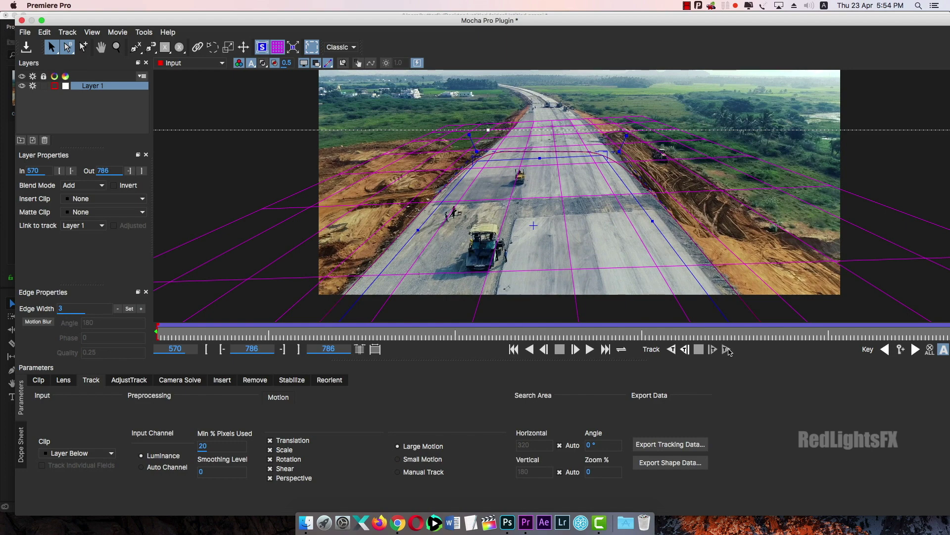
mouse_move(728, 329)
left_mouse_down()
mouse_move(528, 328)
mouse_move(943, 330)
mouse_move(160, 332)
left_mouse_up()
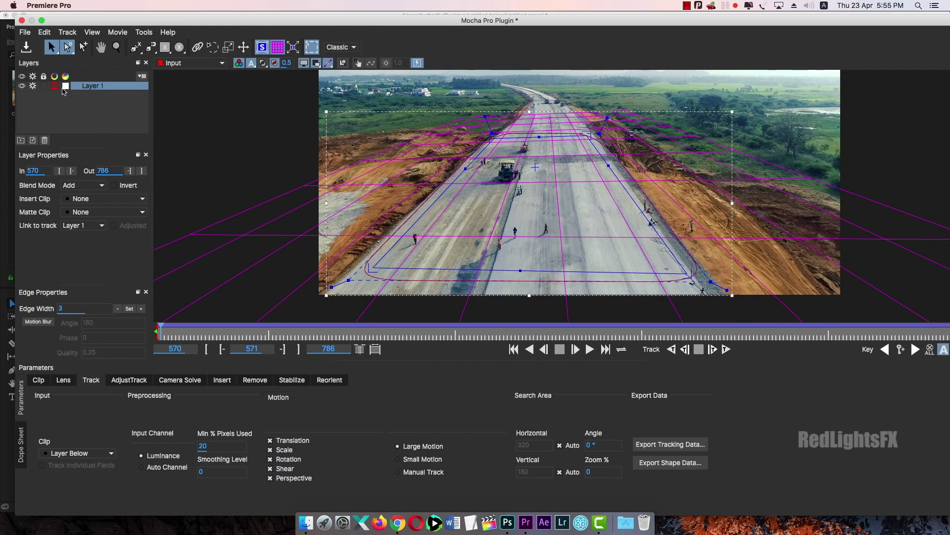
Rename Layer 1 to 'Road Tracking' and select it.
double_click(86, 88)
type("Road Tracking")
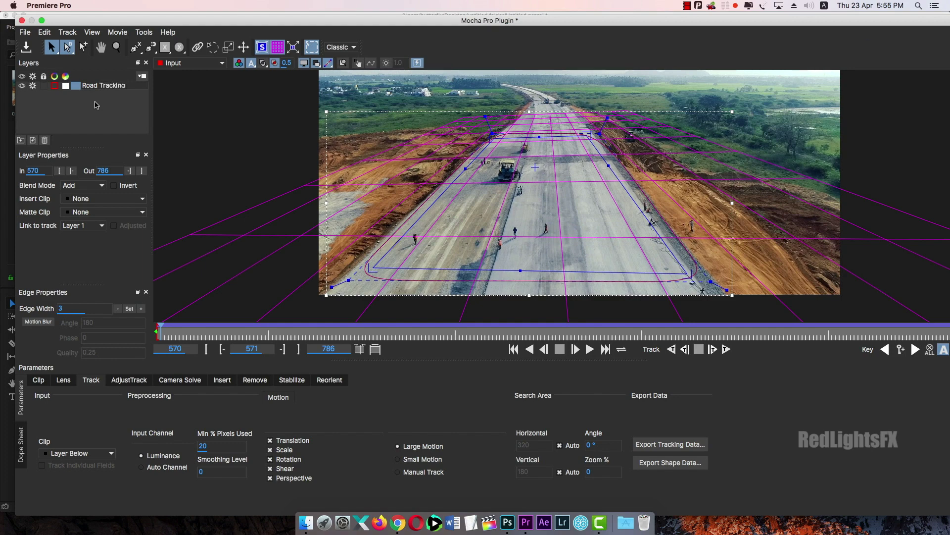
key("Return")
left_click(94, 102)
left_click(437, 194)
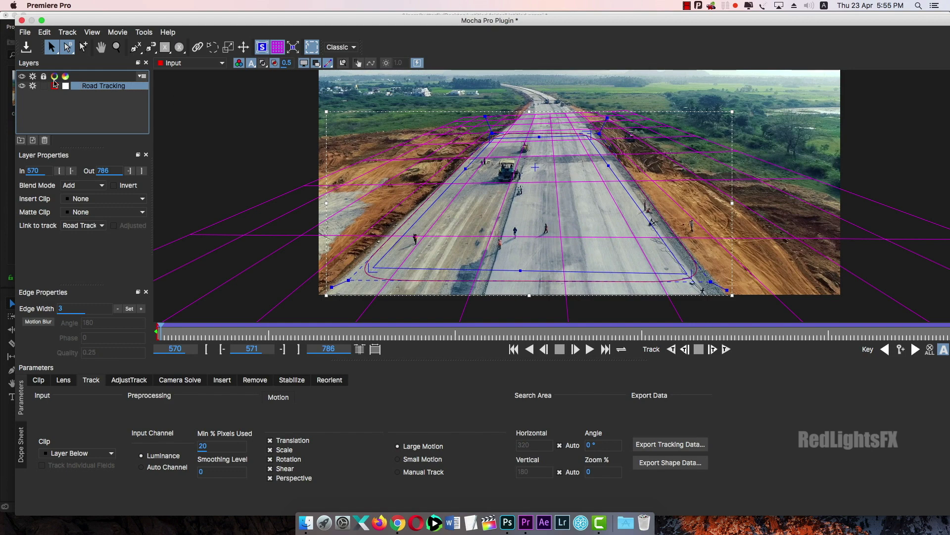
Toggle the Road Tracking layer's visibility and tracking, leaving it visible with tracking off.
left_click(23, 86)
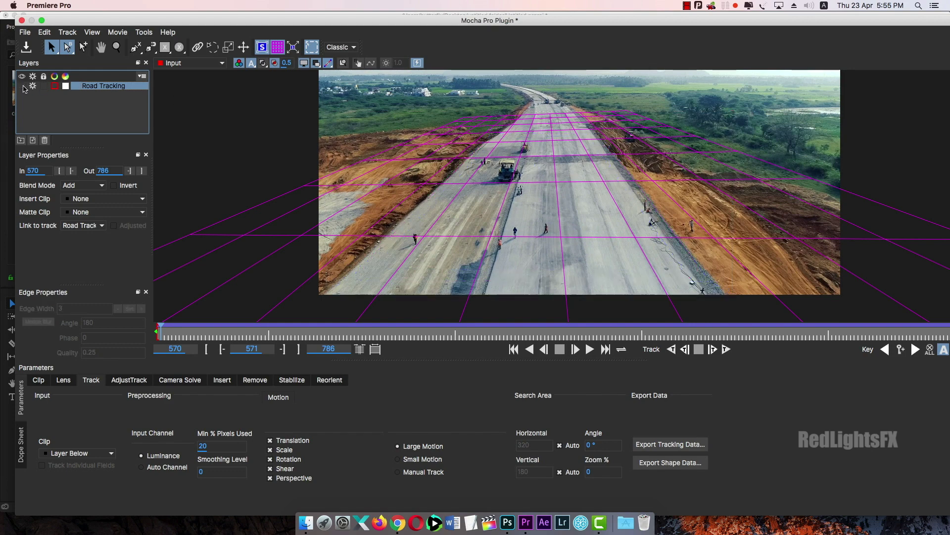
left_click(24, 88)
left_click(23, 88)
left_click(32, 88)
left_click(33, 86)
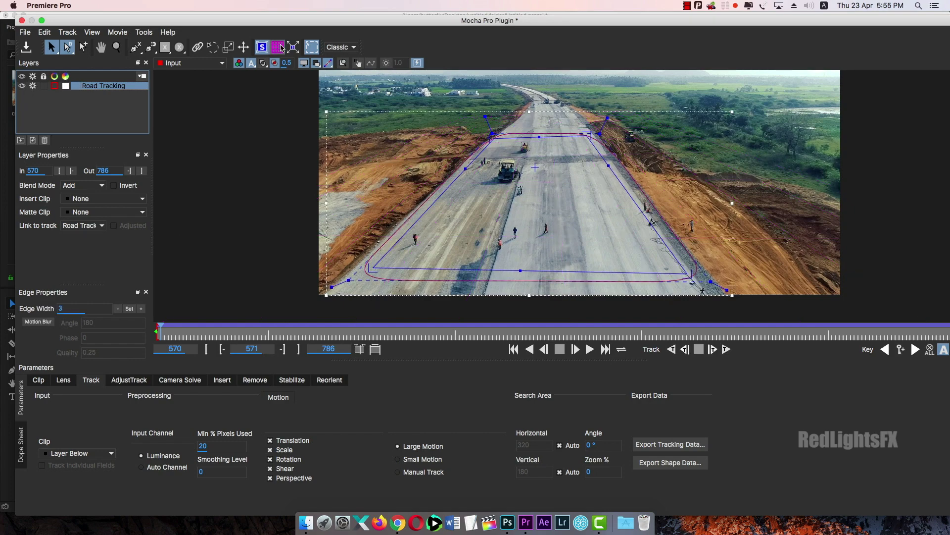
left_click(23, 86)
left_click(34, 87)
left_click(63, 118)
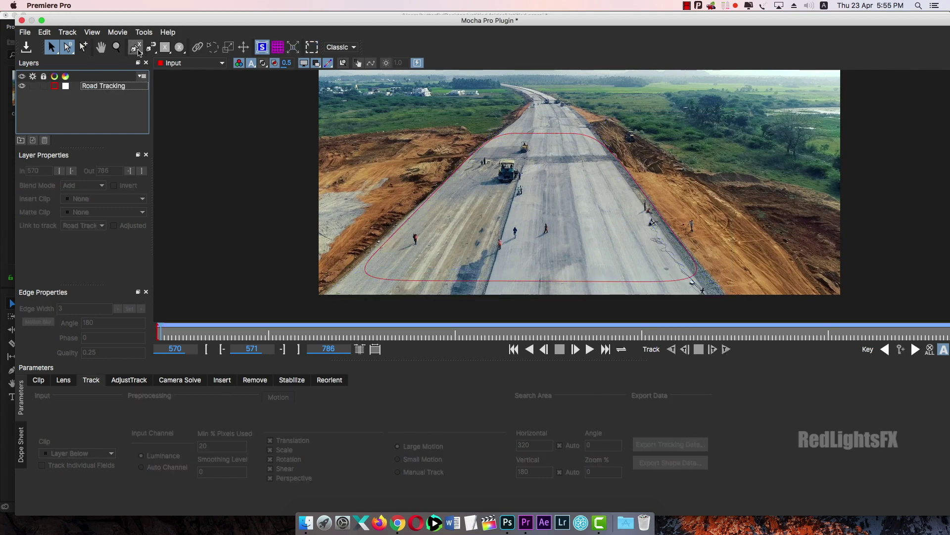
Draw a closed five-point X-spline around the people and paver, then check it on a later frame.
left_click(136, 49)
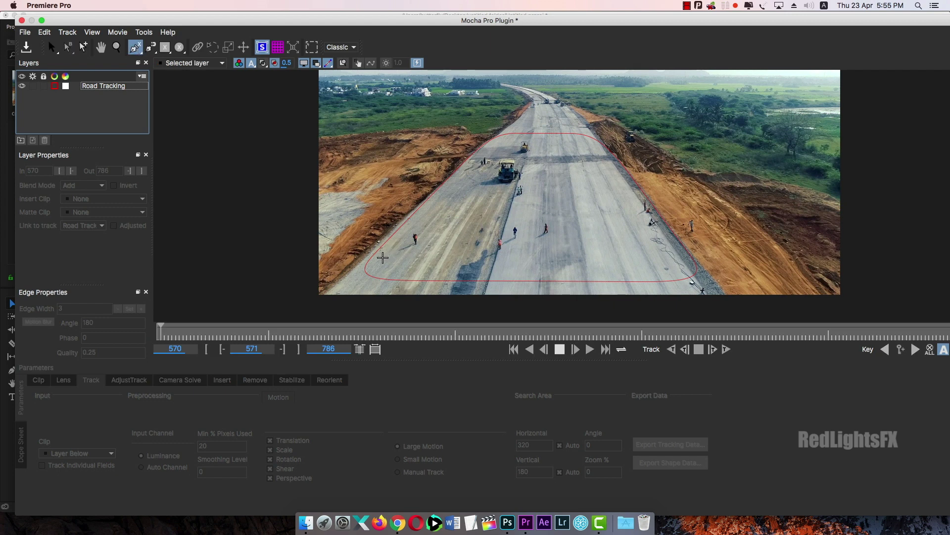
left_click(378, 260)
left_click(509, 131)
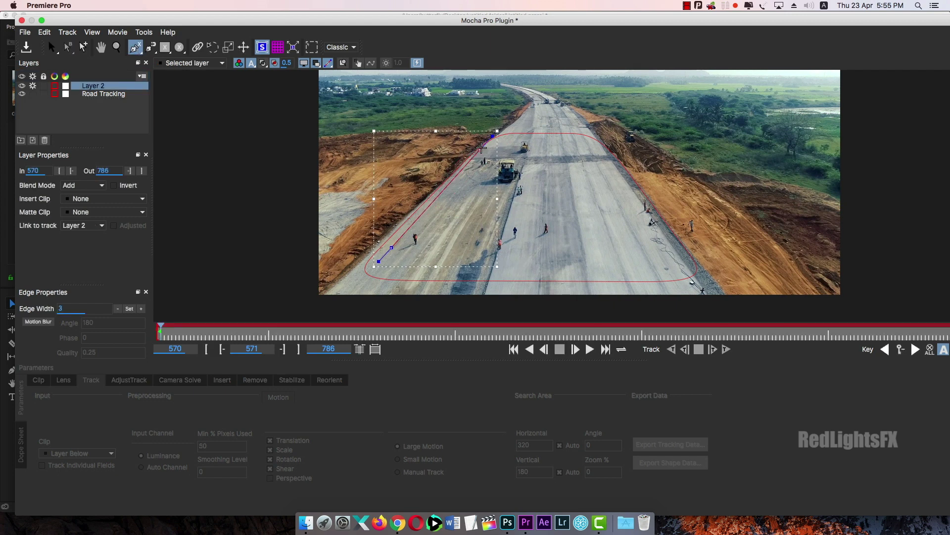
left_click(550, 137)
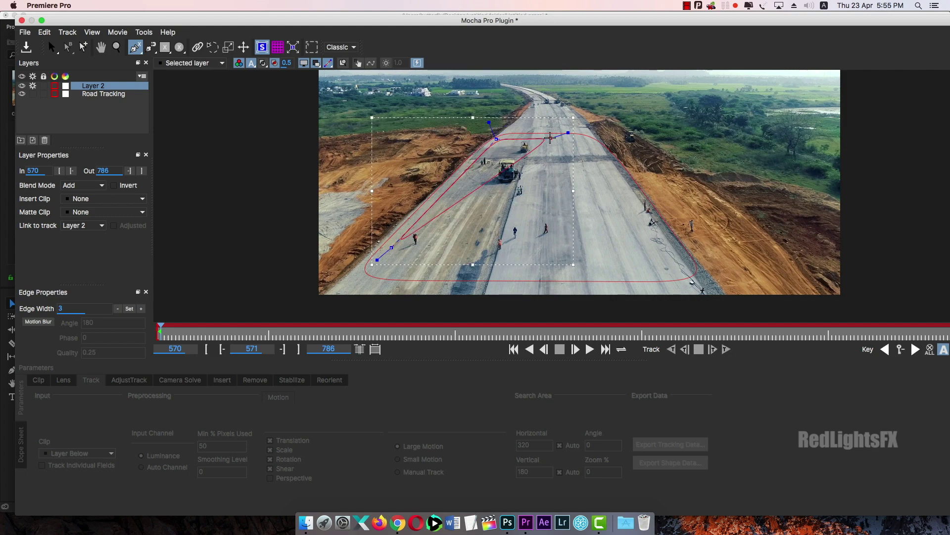
left_click(563, 242)
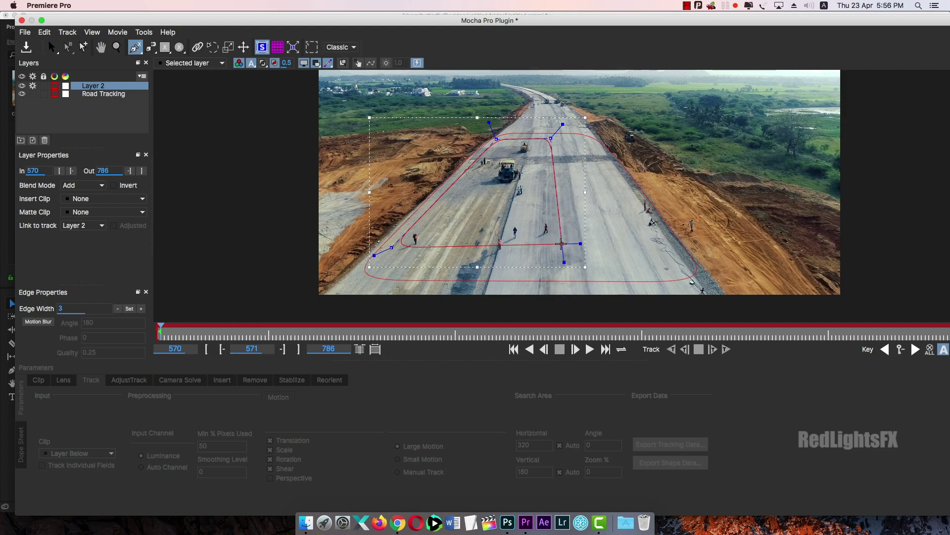
left_click(397, 276)
left_click_drag(397, 275, 450, 263)
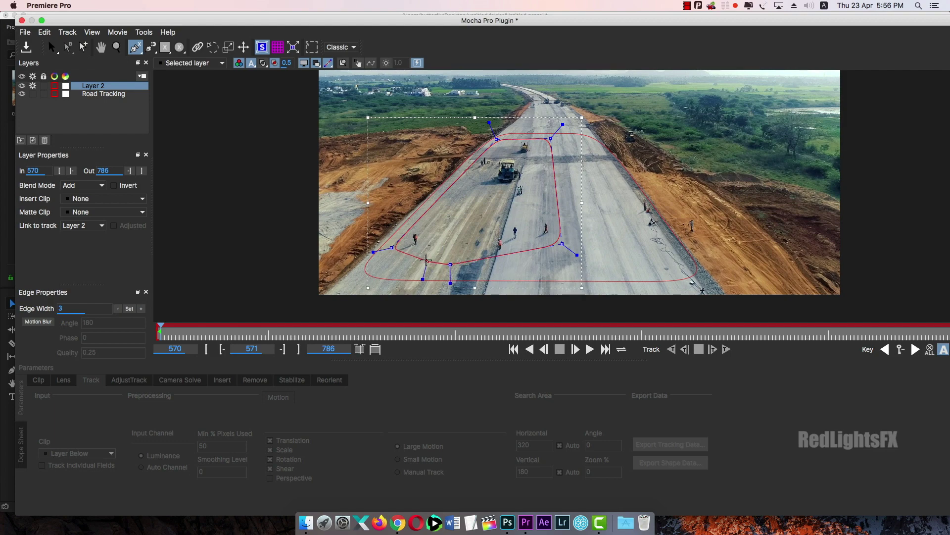
right_click(449, 264)
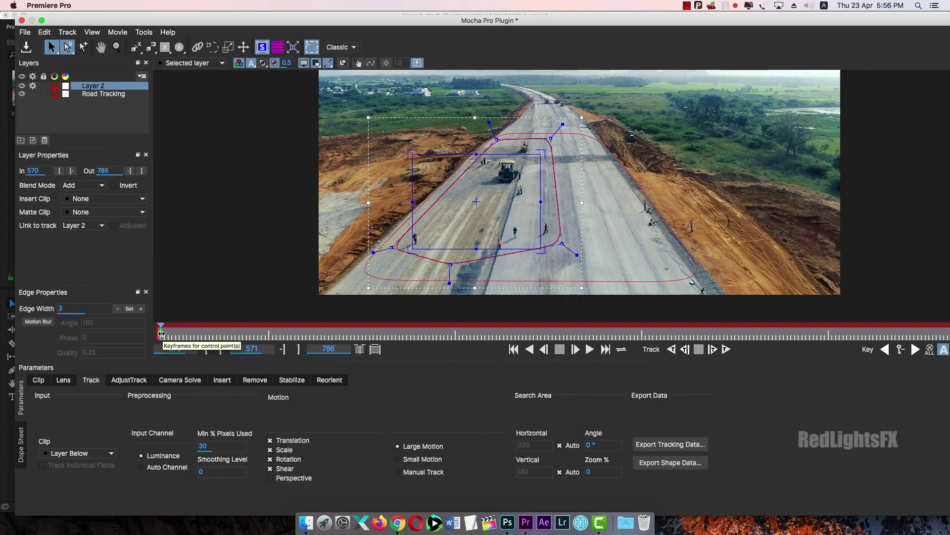
mouse_move(161, 334)
left_mouse_down()
mouse_move(859, 324)
mouse_move(139, 332)
left_mouse_up()
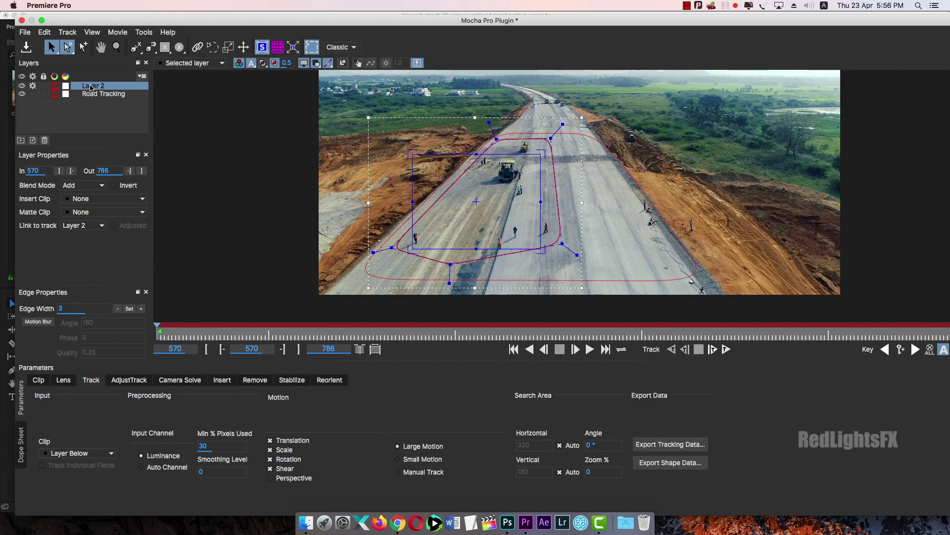
Rename Layer 2 to 'Remove People'.
double_click(92, 85)
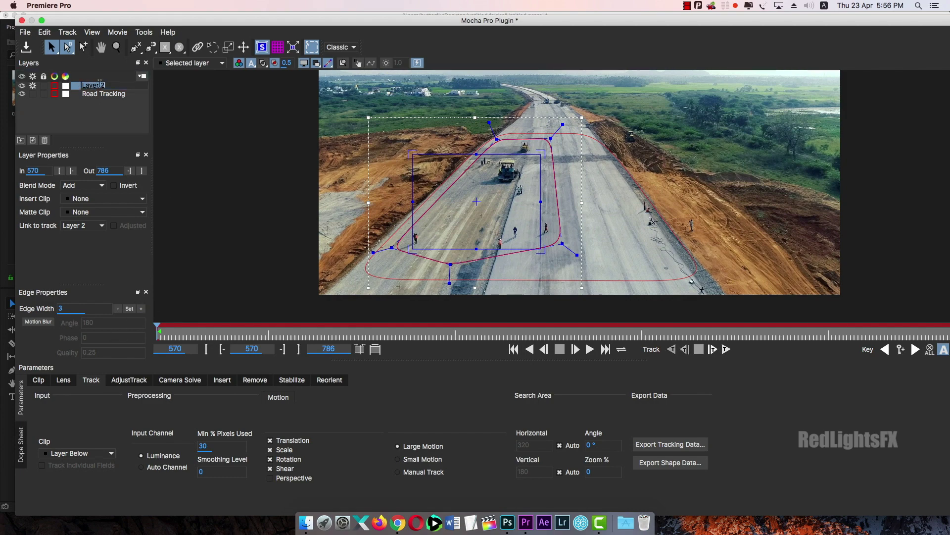
type("Rel")
type("ople")
left_click(121, 115)
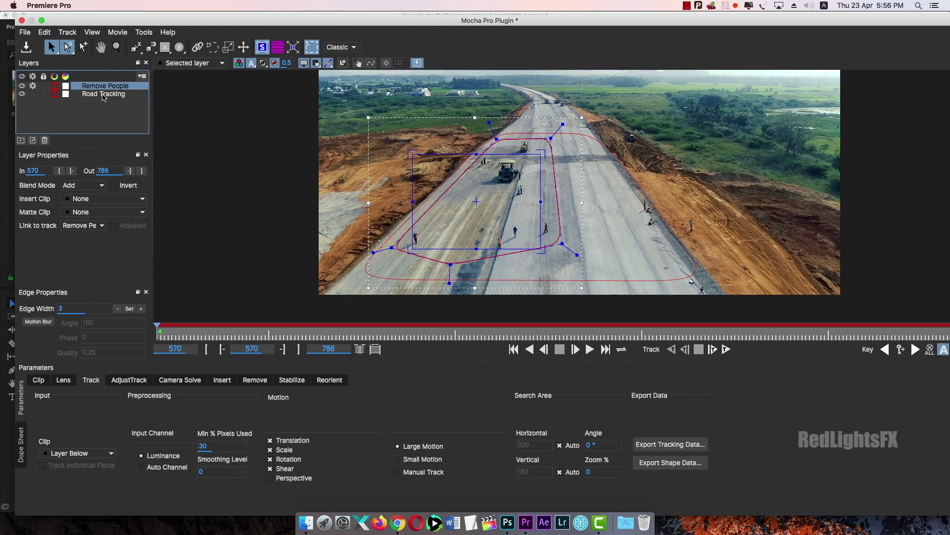
Link the Remove People layer to the Road Tracking track.
left_click(104, 95)
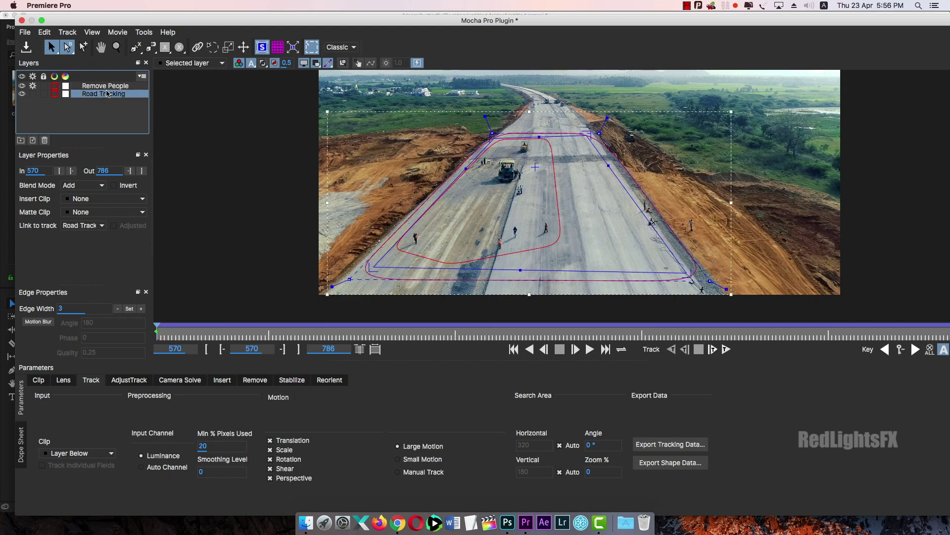
left_click(102, 87)
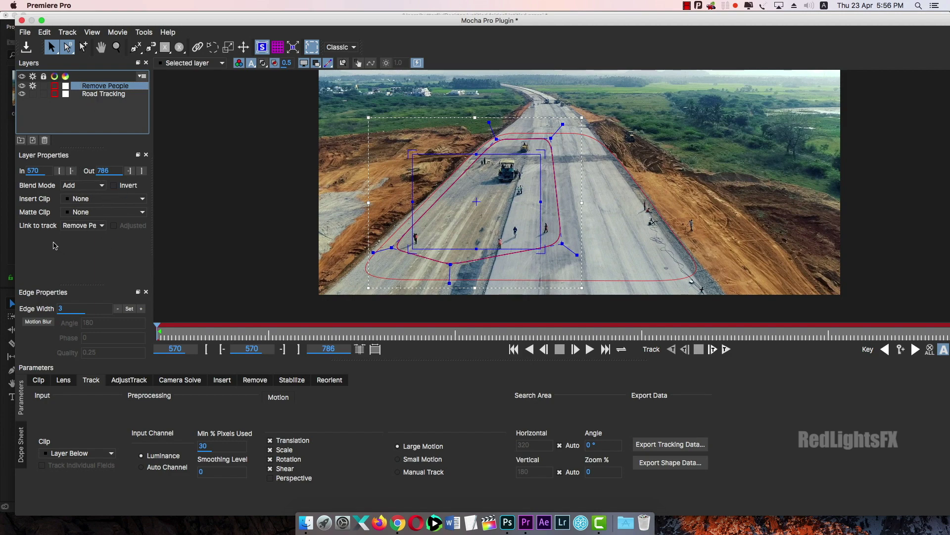
left_click(93, 227)
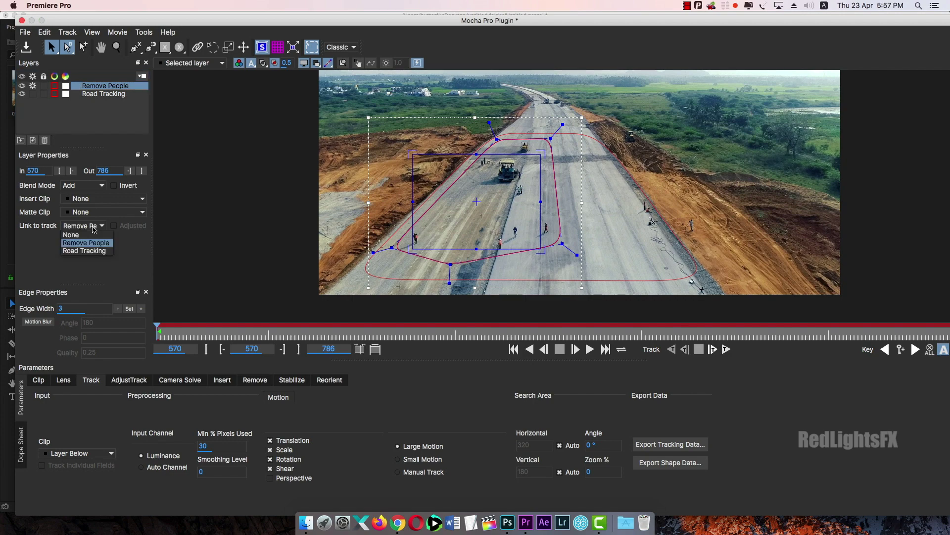
left_click(87, 251)
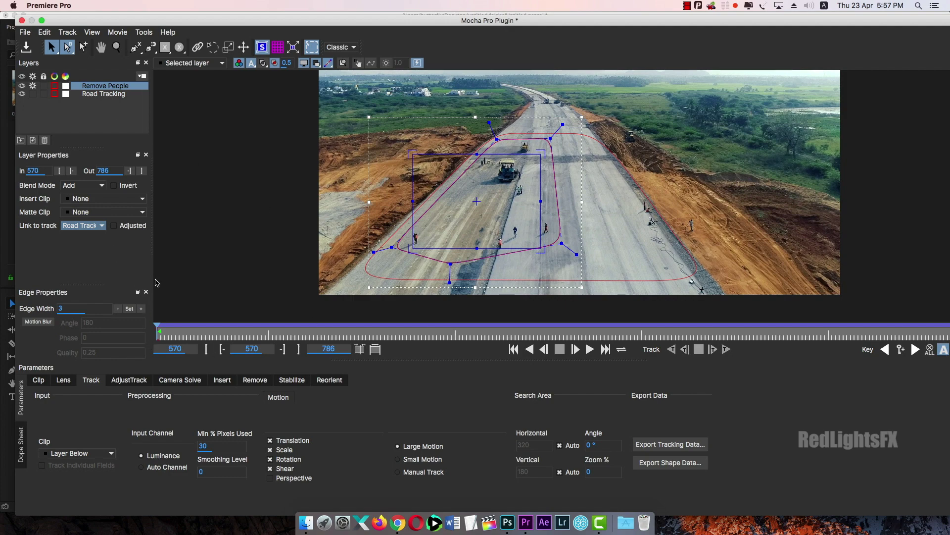
left_click_drag(157, 331, 933, 324)
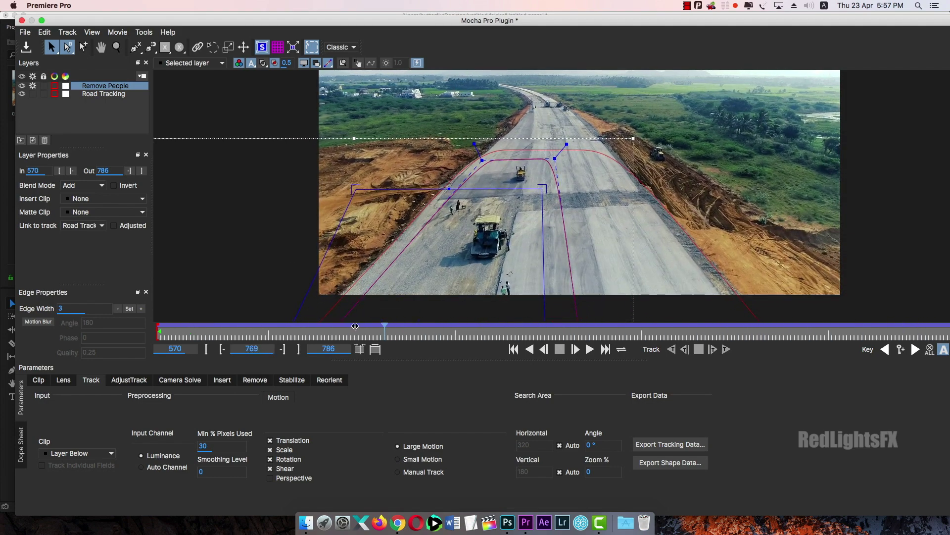
mouse_move(250, 327)
left_mouse_down()
mouse_move(211, 334)
mouse_move(277, 320)
mouse_move(203, 343)
mouse_move(220, 338)
left_mouse_up()
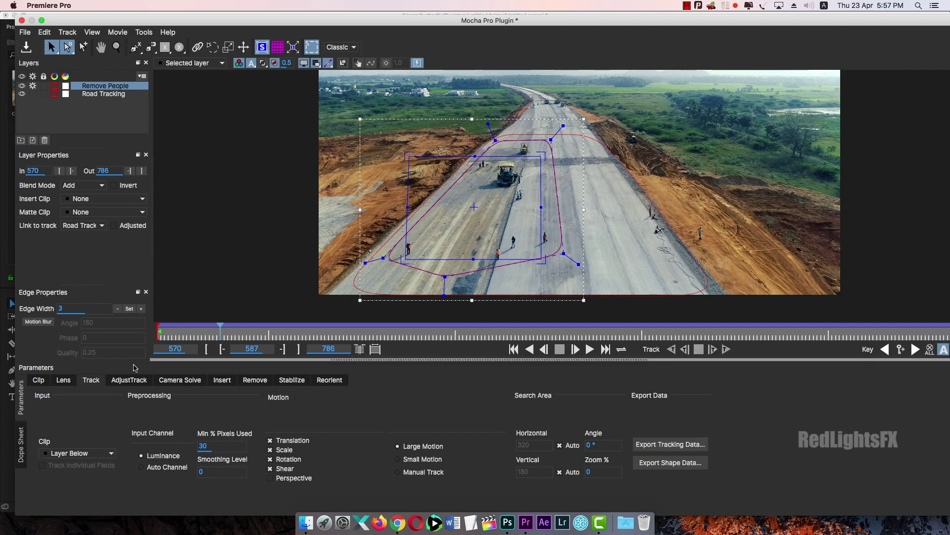
Create a clean plate from the current frame, save it to the Desktop as Clean Plate Input571, and switch to Photoshop.
left_click(251, 382)
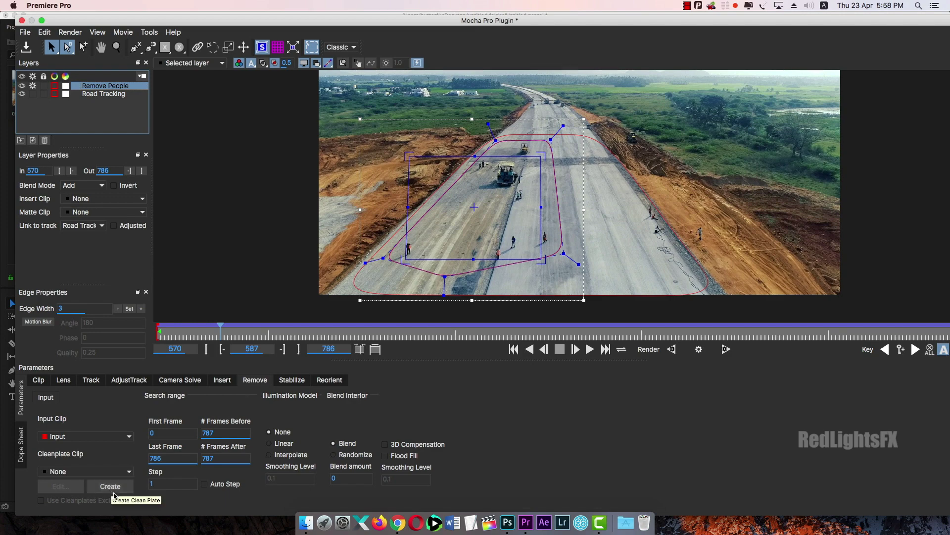
left_click(111, 487)
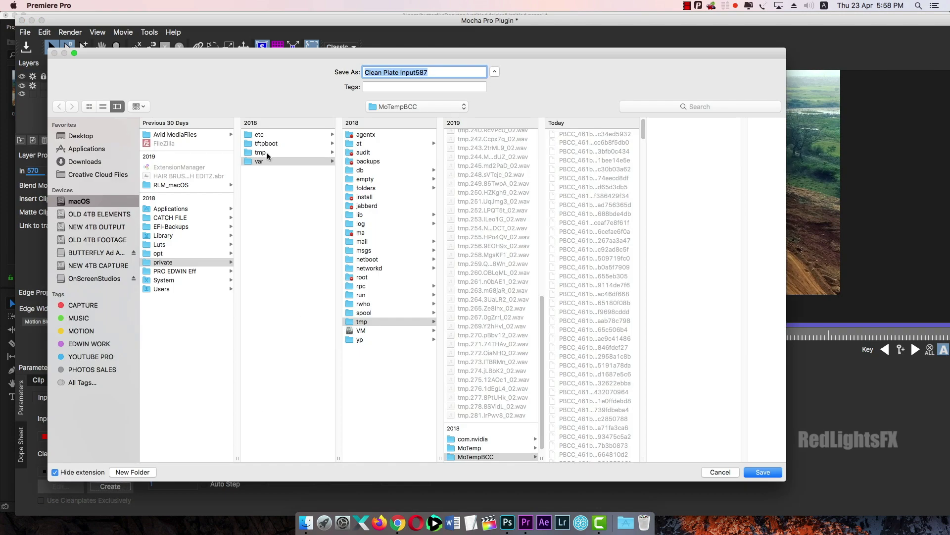
left_click(101, 136)
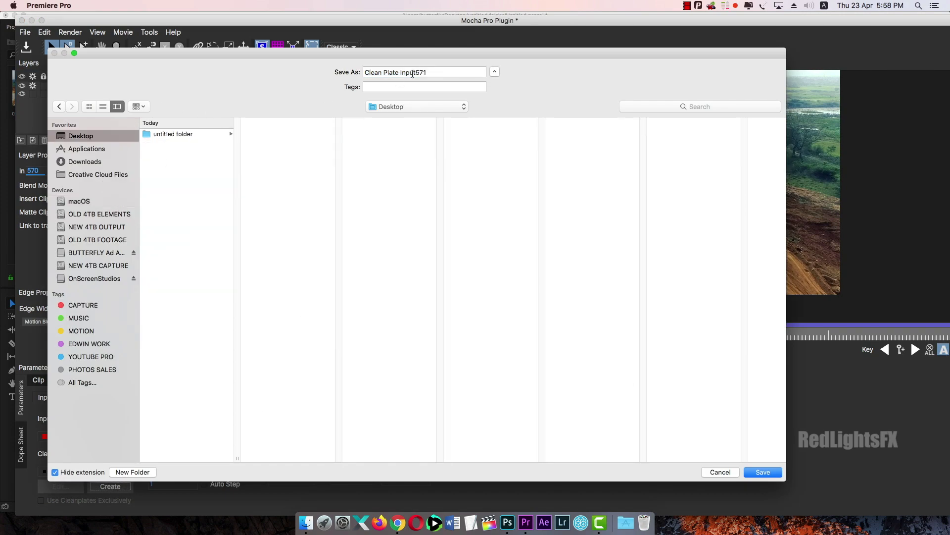
left_click(766, 473)
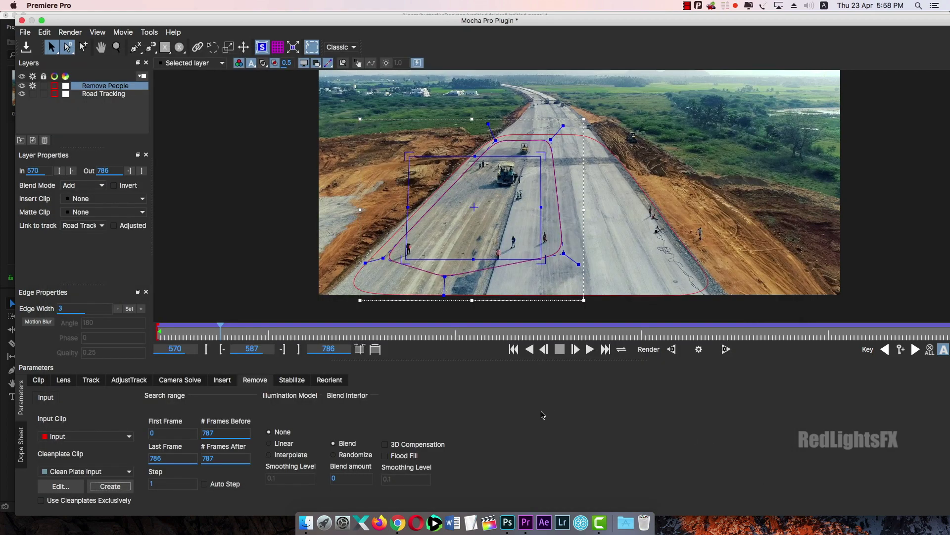
left_click(515, 499)
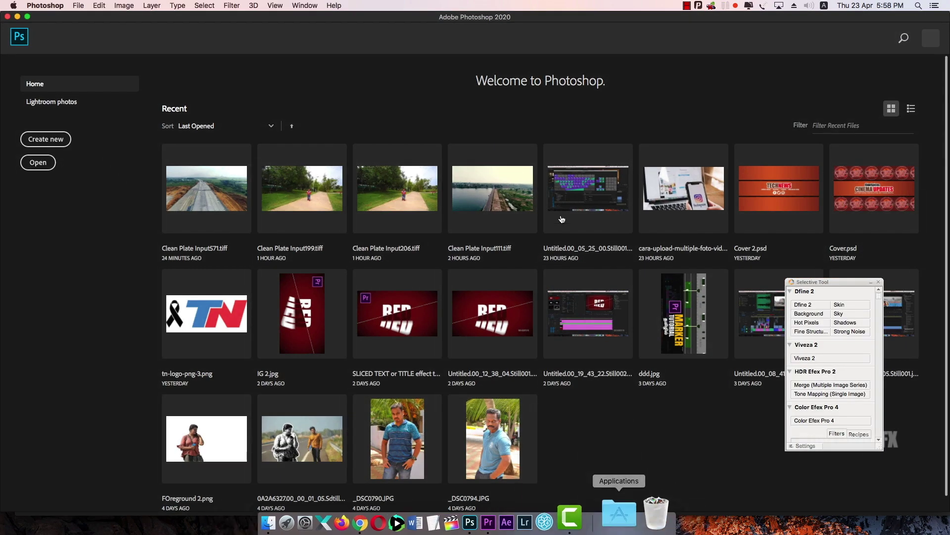
Open Clean Plate Input571.tiff in Photoshop.
key("super+o")
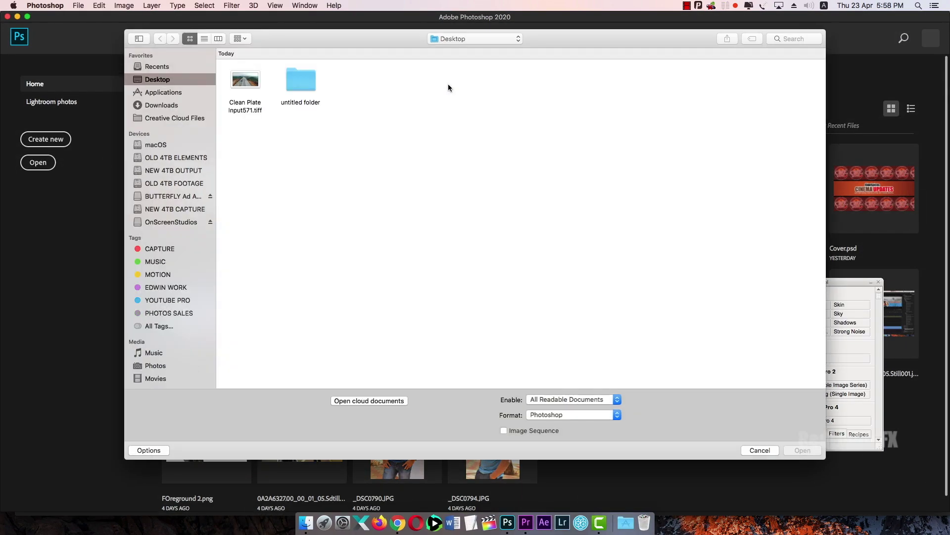
left_click(245, 89)
left_click(812, 449)
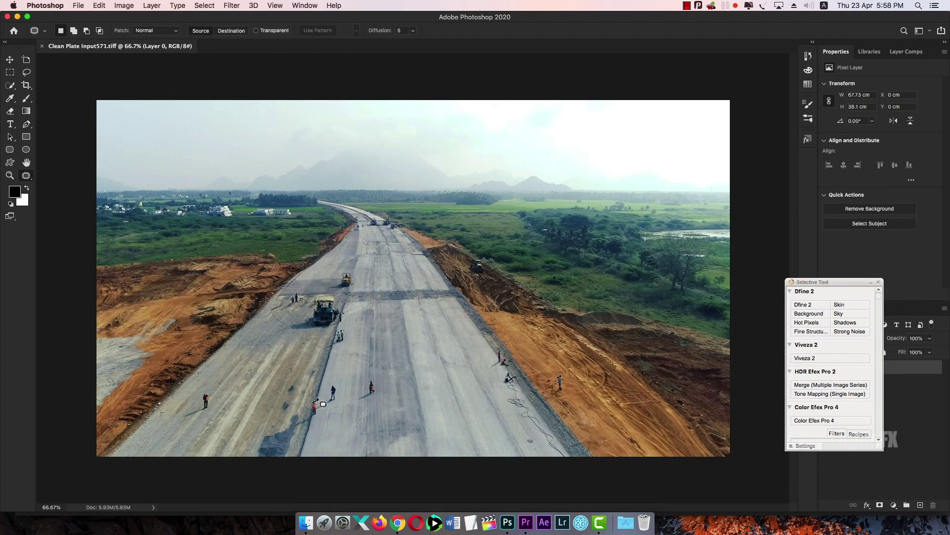
At 200% zoom, patch the worker on the gravel shoulder with nearby gravel.
key("super+plus")
key("super+plus")
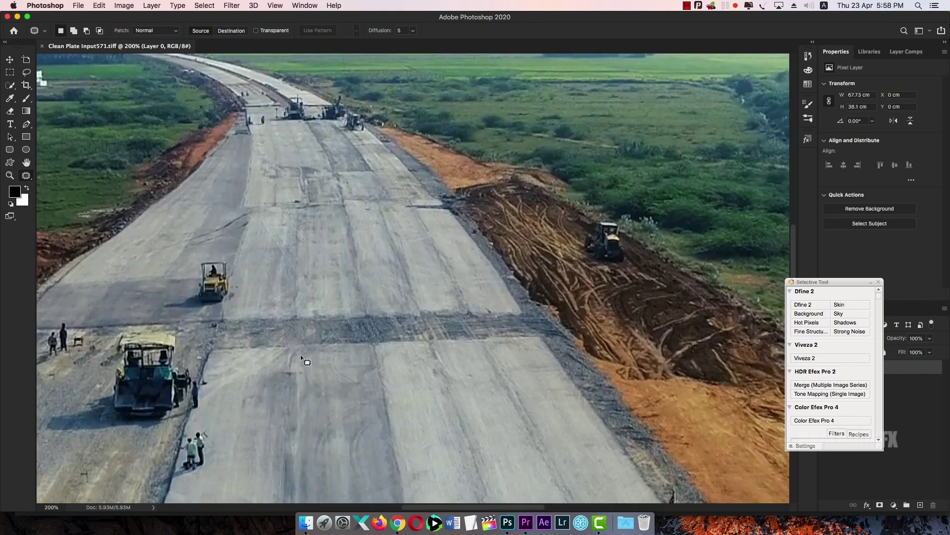
left_click_drag(206, 421, 499, 134)
scroll(376, 247, "left", 5)
scroll(376, 247, "down", 2)
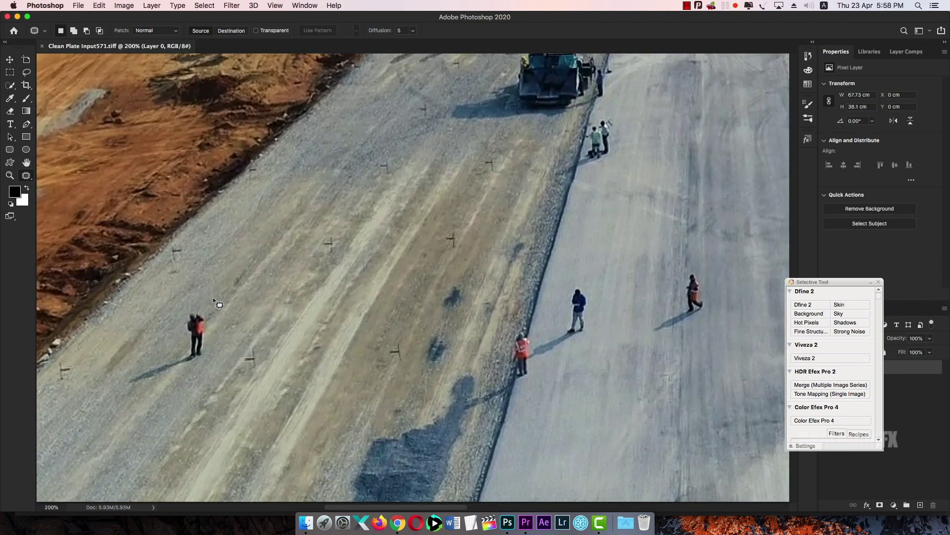
mouse_move(191, 392)
left_mouse_down()
mouse_move(124, 384)
mouse_move(200, 299)
left_mouse_up()
left_click_drag(182, 338, 263, 239)
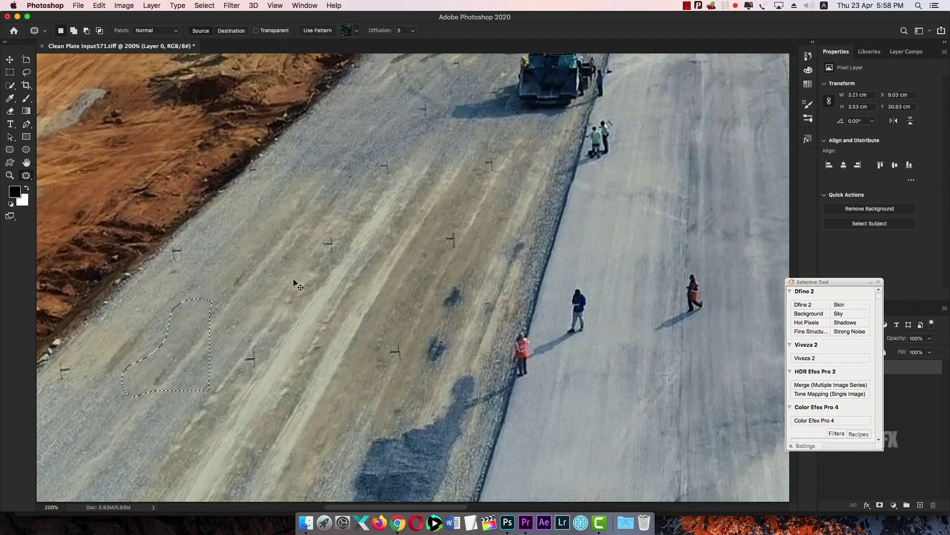
Patch out the orange-vested worker at the lane edge with gravel texture.
key("ctrl+d")
left_click_drag(581, 356, 492, 339)
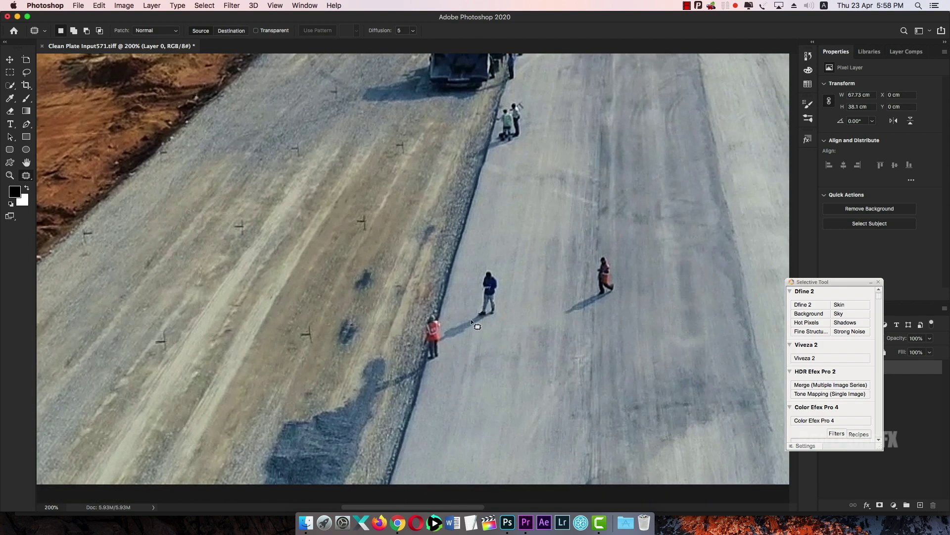
left_click_drag(437, 299, 388, 365)
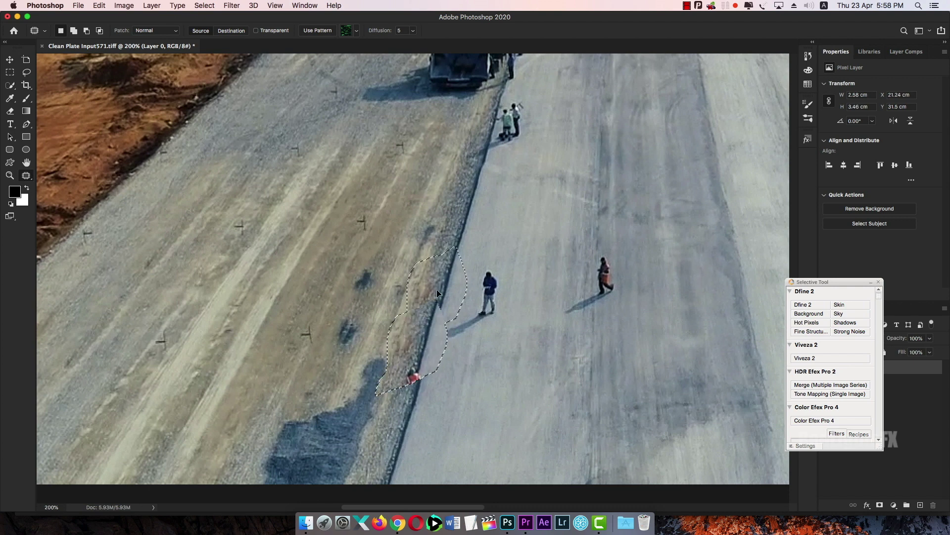
mouse_move(388, 365)
left_mouse_down()
mouse_move(440, 280)
mouse_move(449, 242)
left_mouse_up()
key("ctrl+z")
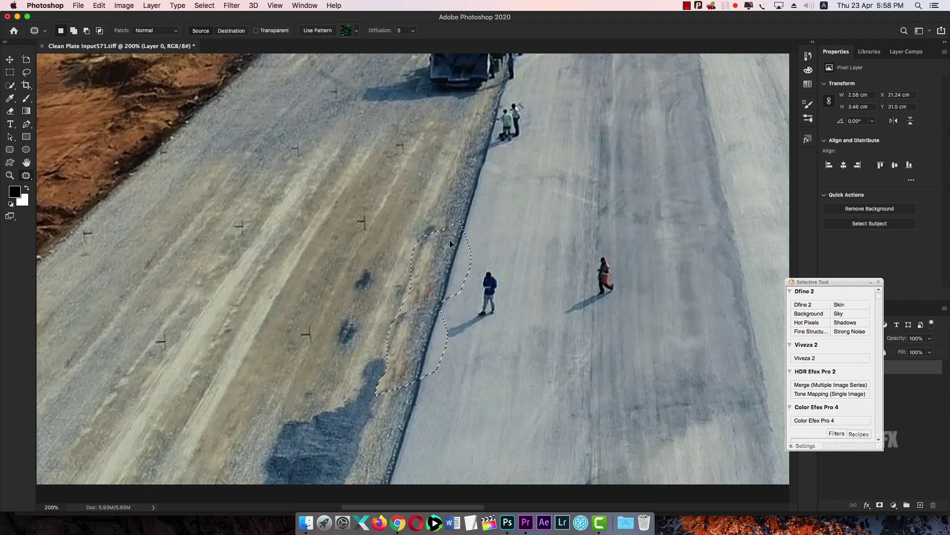
mouse_move(448, 239)
left_mouse_down()
mouse_move(455, 216)
mouse_move(498, 302)
left_mouse_up()
Patch out the walking man in blue and the worker on the right.
left_click(486, 357)
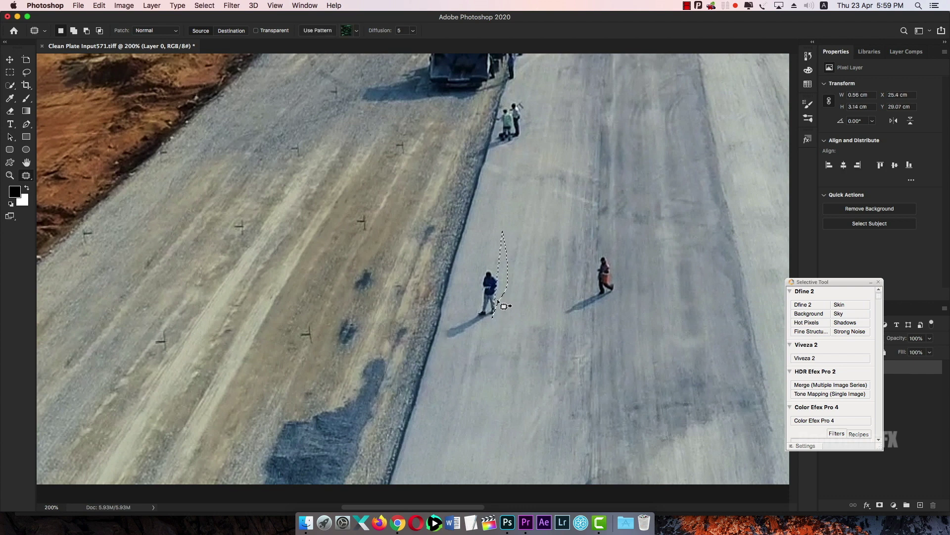
left_click_drag(493, 265, 444, 342)
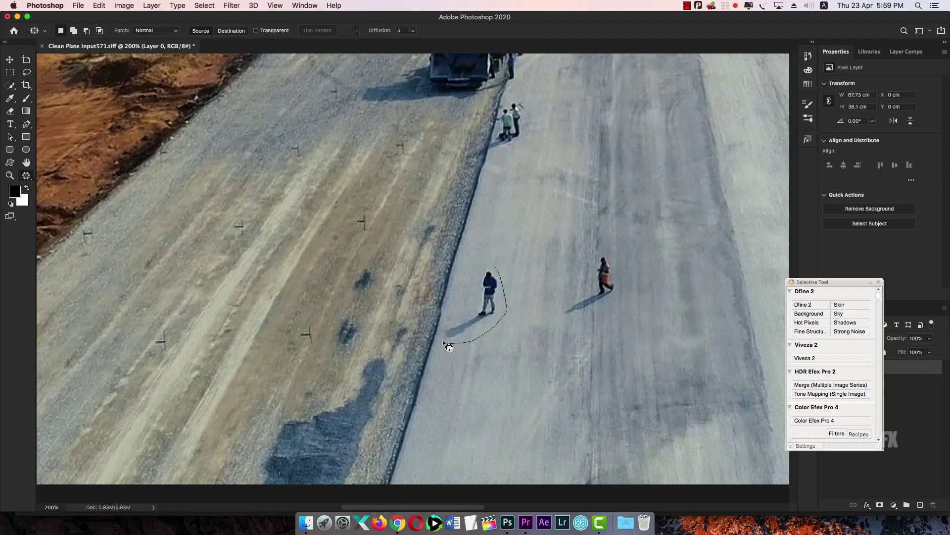
mouse_move(472, 279)
left_mouse_down()
mouse_move(493, 261)
mouse_move(495, 379)
left_mouse_up()
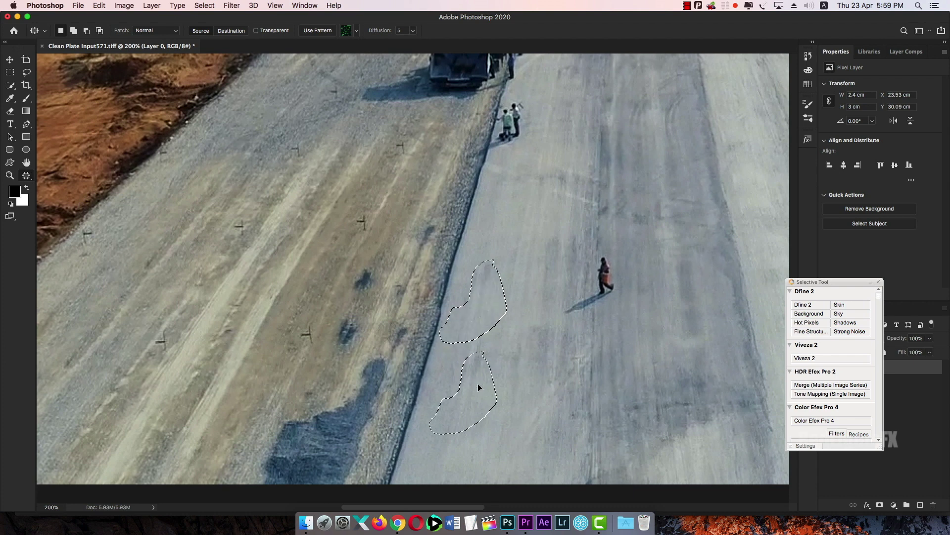
left_click(512, 375)
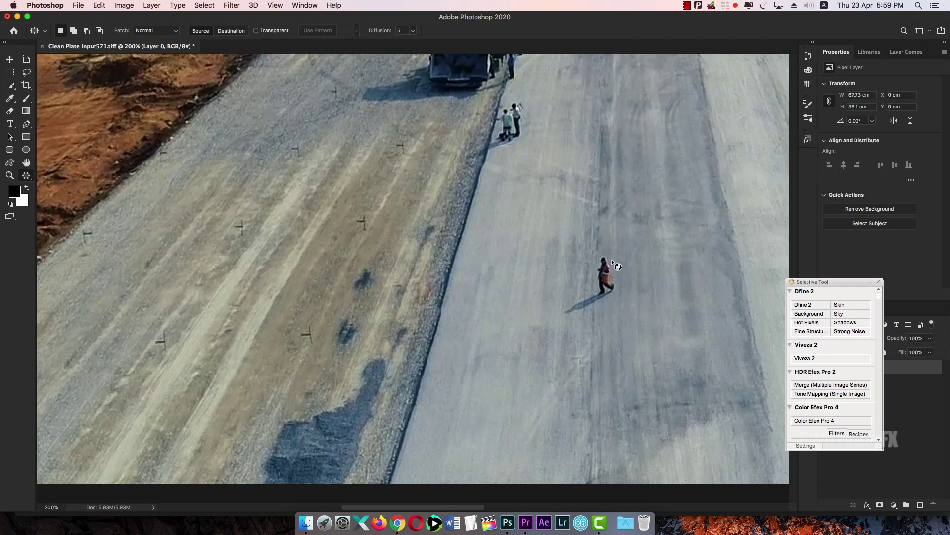
mouse_move(605, 246)
left_mouse_down()
mouse_move(596, 286)
mouse_move(618, 254)
mouse_move(607, 246)
mouse_move(604, 351)
left_mouse_up()
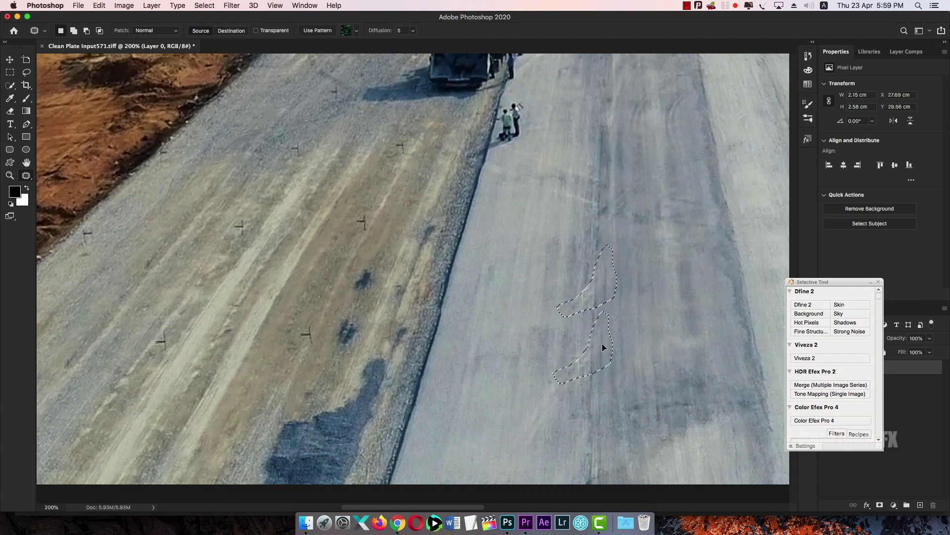
Patch out the two workers beside the paving machine.
key("super+d")
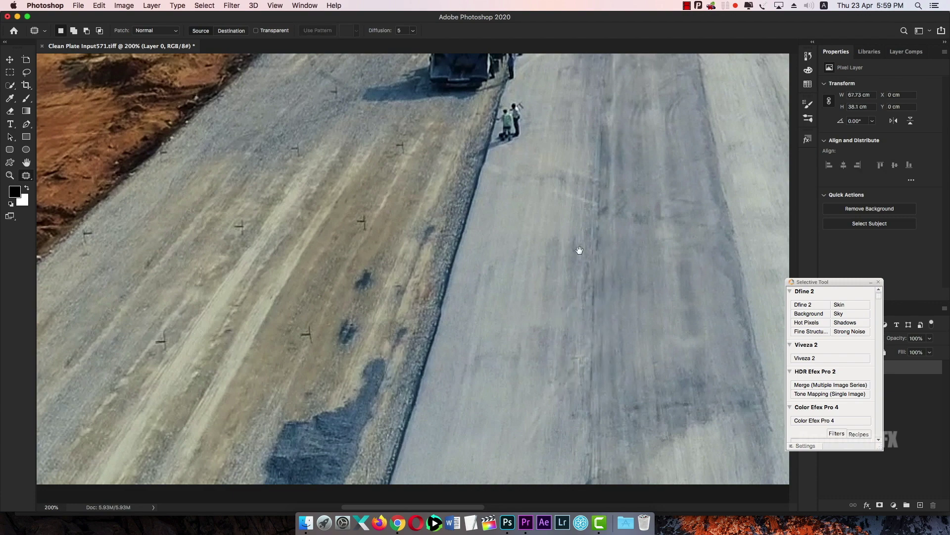
mouse_move(578, 250)
left_mouse_down()
mouse_move(502, 339)
mouse_move(516, 312)
left_mouse_up()
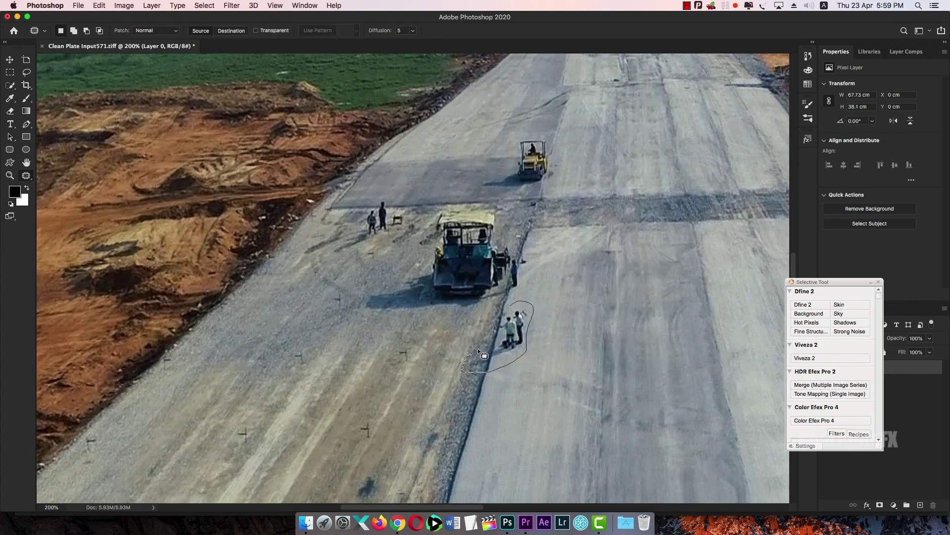
left_click_drag(505, 317, 486, 412)
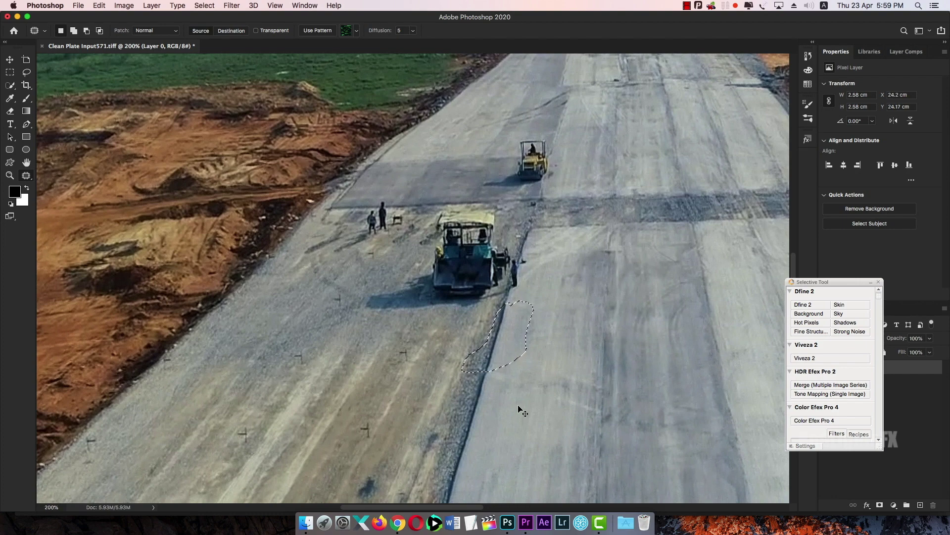
key("super+d")
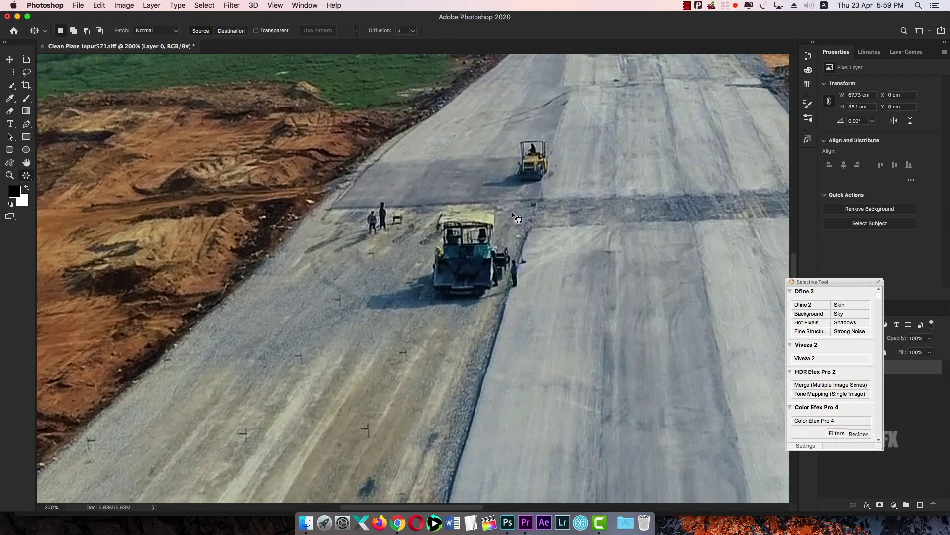
Replace the paver and its shadow with clean road, then patch the leftover traces.
mouse_move(499, 209)
left_mouse_down()
mouse_move(532, 276)
mouse_move(499, 303)
left_mouse_up()
mouse_move(427, 312)
left_mouse_down()
mouse_move(360, 307)
mouse_move(410, 251)
left_mouse_up()
mouse_move(493, 208)
left_mouse_down()
mouse_move(478, 417)
mouse_move(440, 406)
mouse_move(446, 393)
left_mouse_up()
key("ctrl+d")
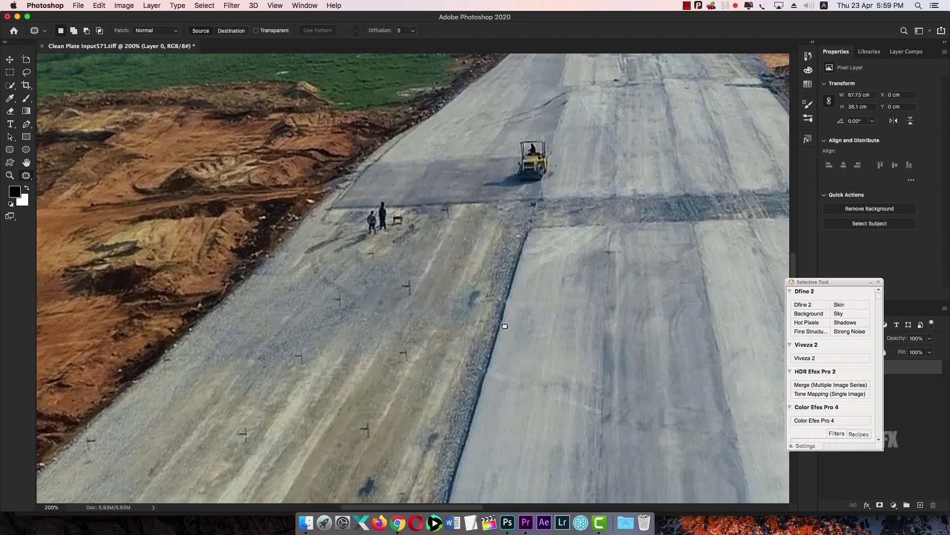
left_click_drag(490, 279, 439, 361)
key("ctrl+d")
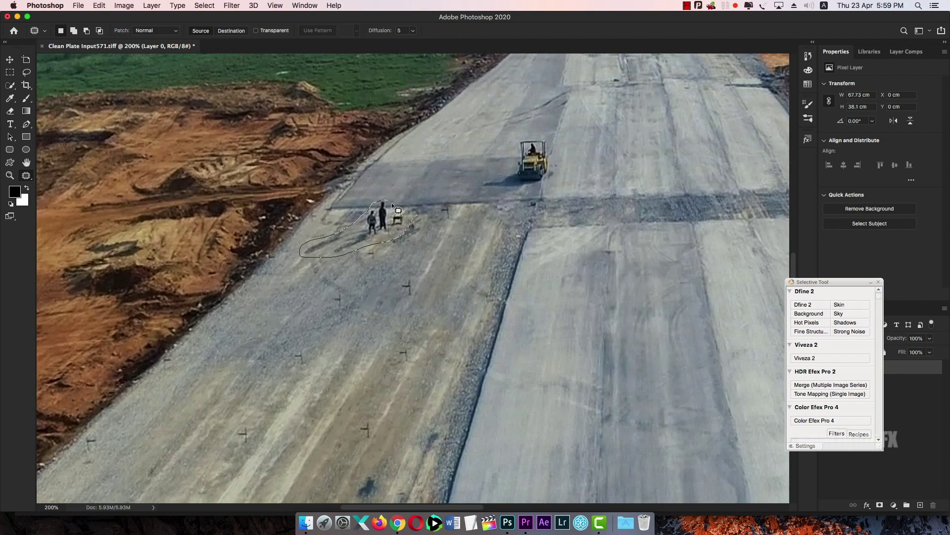
Cover the two figures on the gravel strip with neighbouring gravel and check the whole image.
mouse_move(370, 219)
left_mouse_down()
mouse_move(415, 216)
mouse_move(441, 245)
mouse_move(466, 229)
left_mouse_up()
left_click_drag(410, 255, 456, 218)
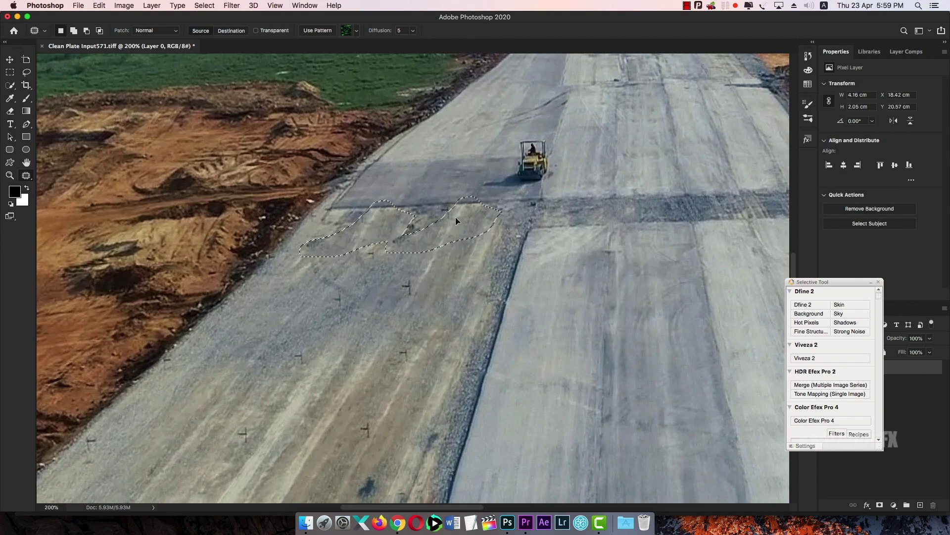
key("super+d")
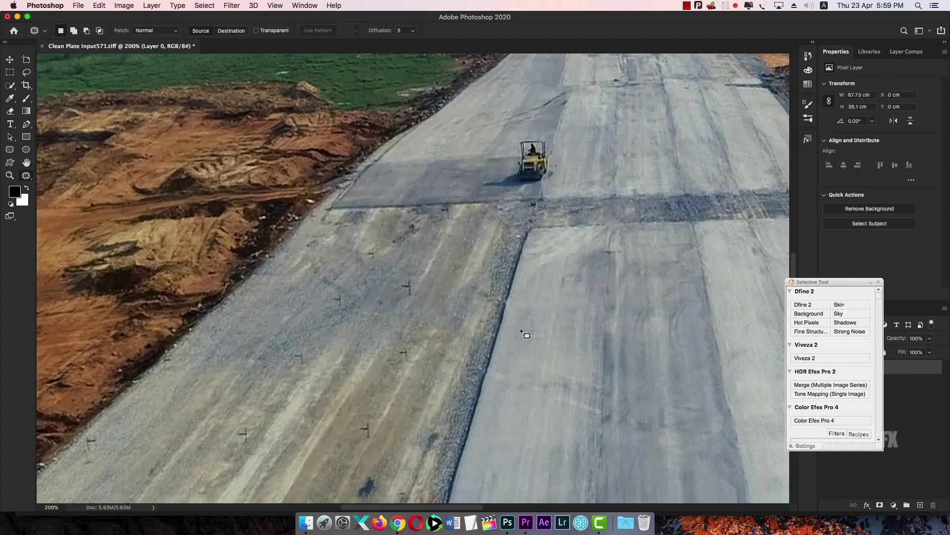
key("super+minus")
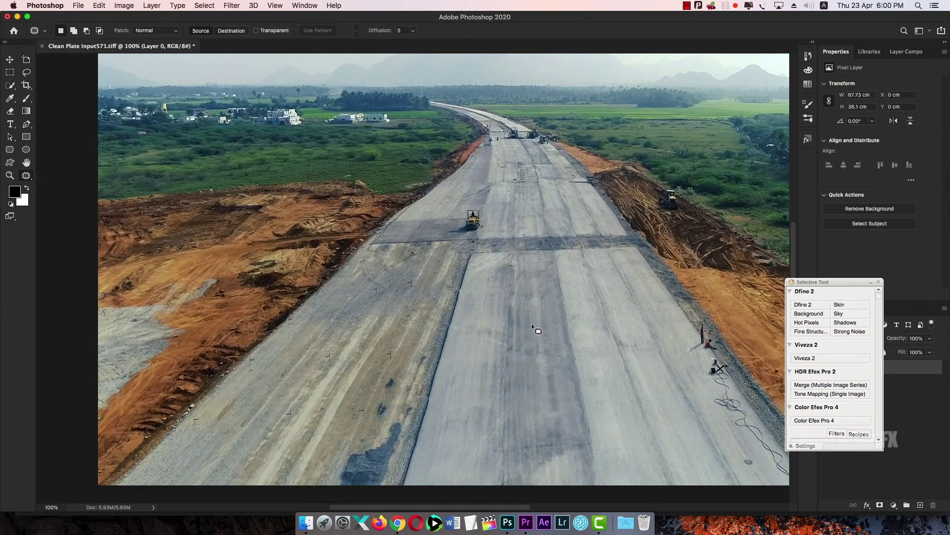
key("super+equal")
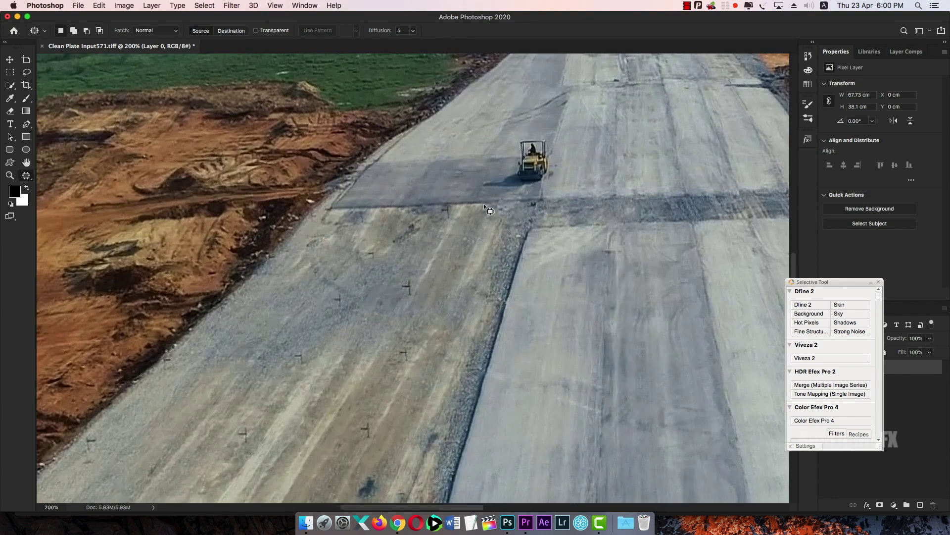
Patch out the road roller and its tyre marks with clean concrete.
left_click_drag(551, 131, 552, 179)
left_click_drag(546, 139, 559, 96)
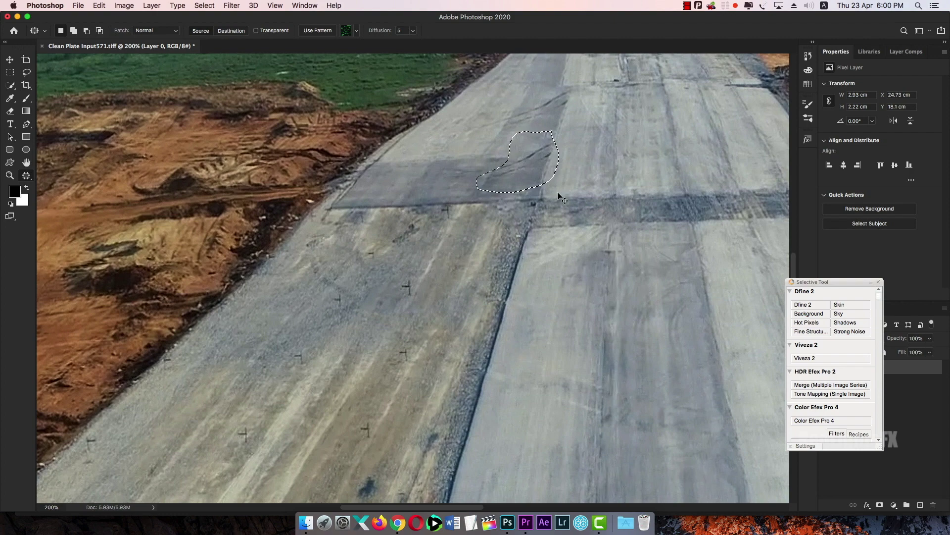
key("super+d")
mouse_move(555, 145)
left_mouse_down()
mouse_move(544, 147)
mouse_move(556, 124)
left_mouse_up()
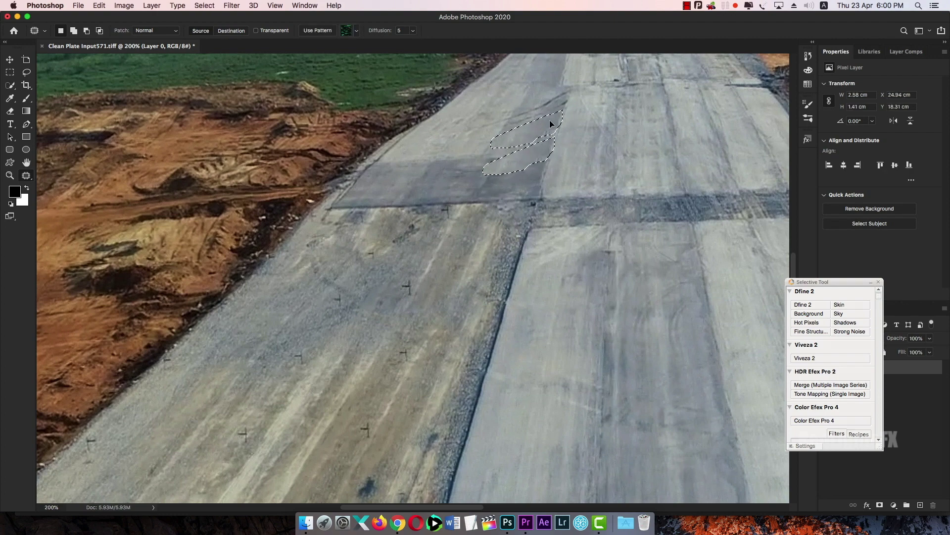
key("super+d")
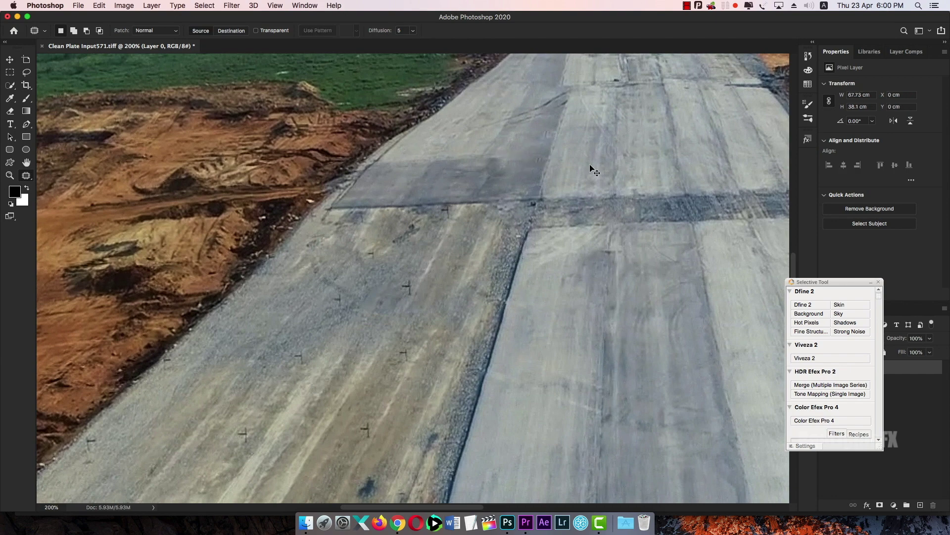
Save the cleaned Clean Plate Input571.tiff and return to Premiere Pro.
key("super+minus")
key("super+minus")
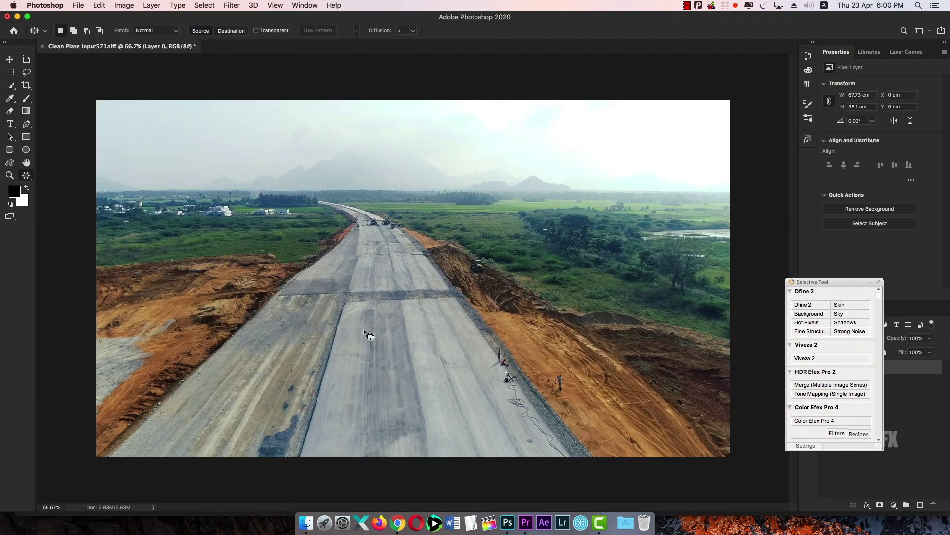
key("super+s")
left_click(527, 517)
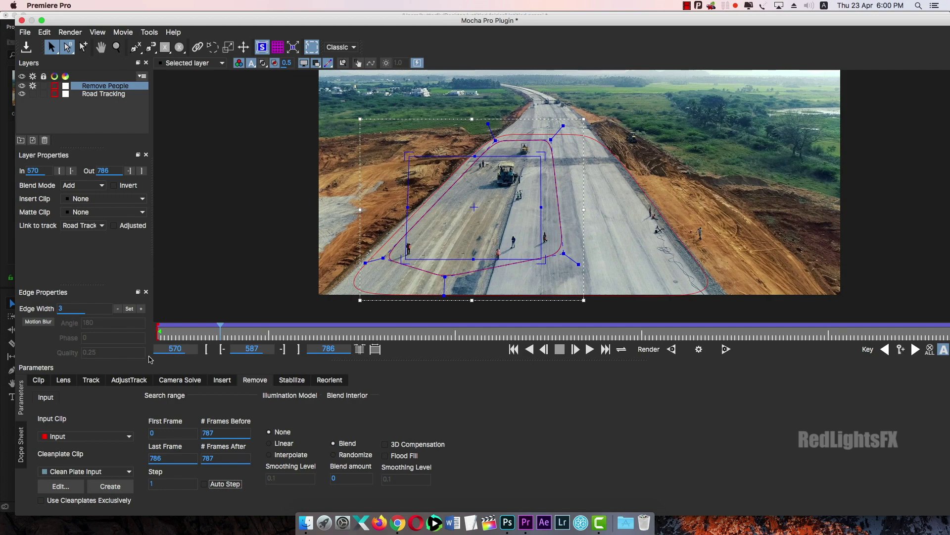
Use Clean Plate Input571.tiff as the frame-587 clean plate and enable Use Cleanplates Exclusively.
left_click(117, 476)
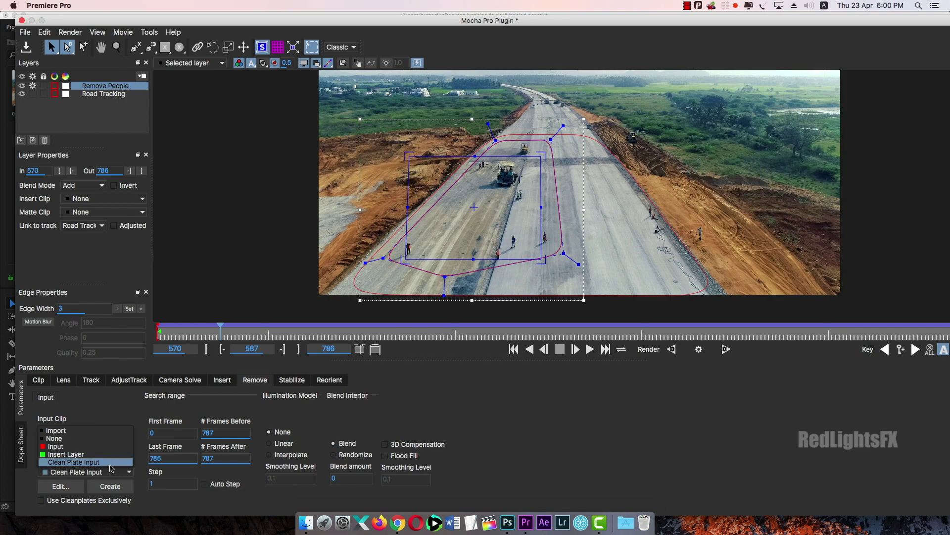
left_click(110, 464)
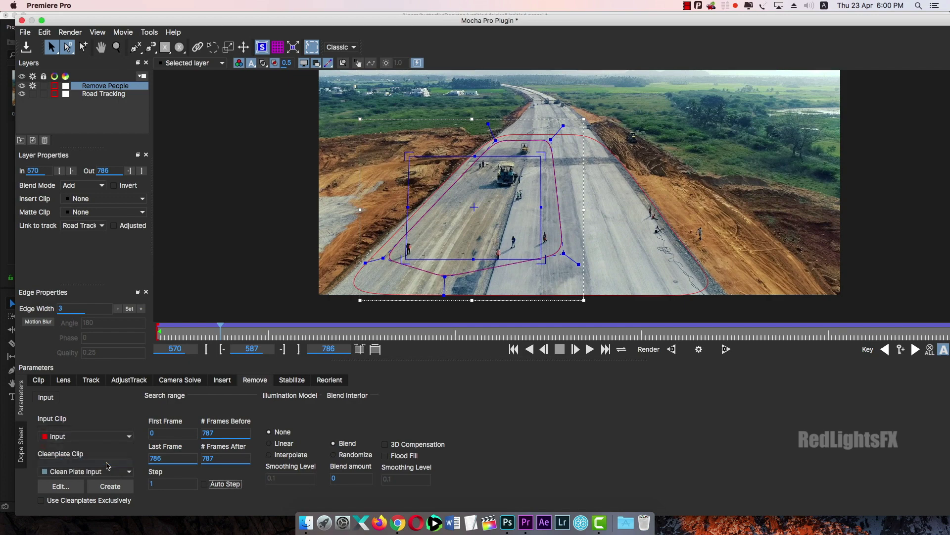
left_click(60, 487)
left_click(620, 157)
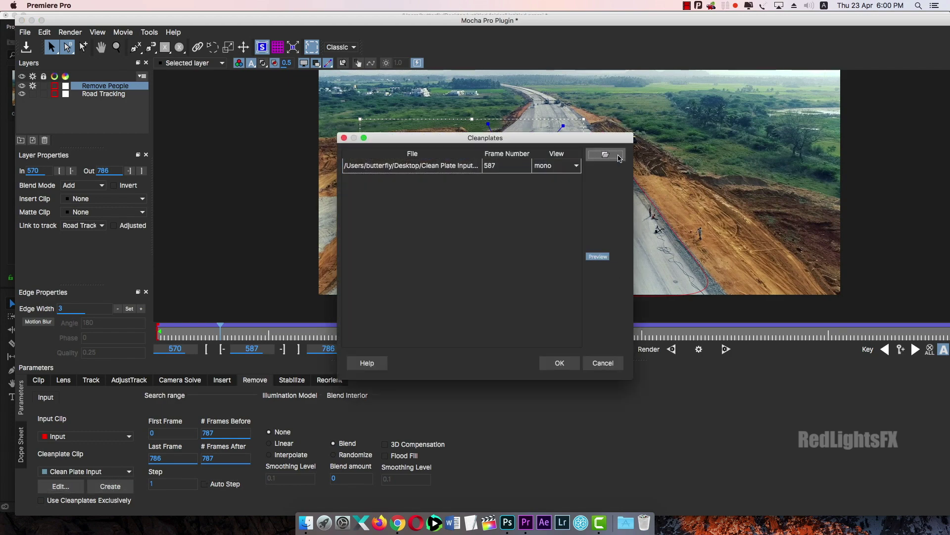
left_click(383, 191)
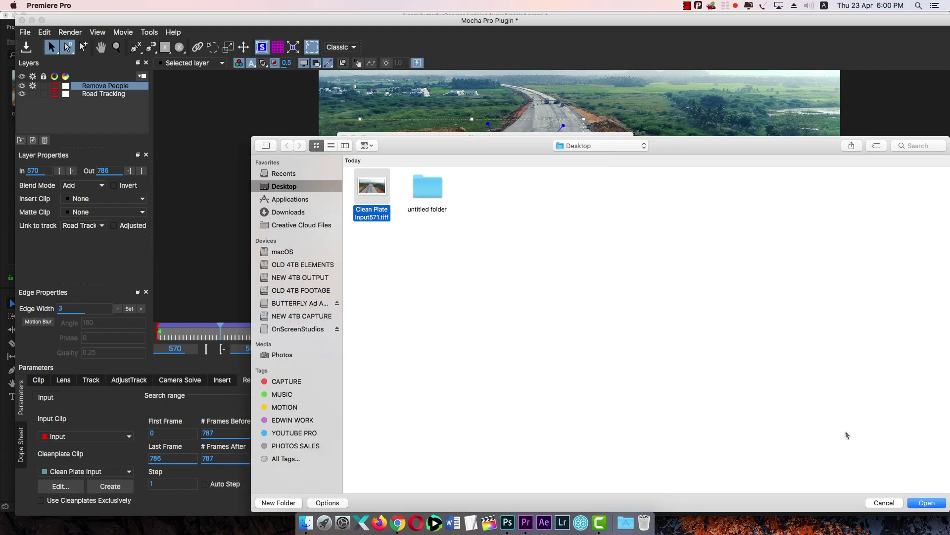
left_click(927, 503)
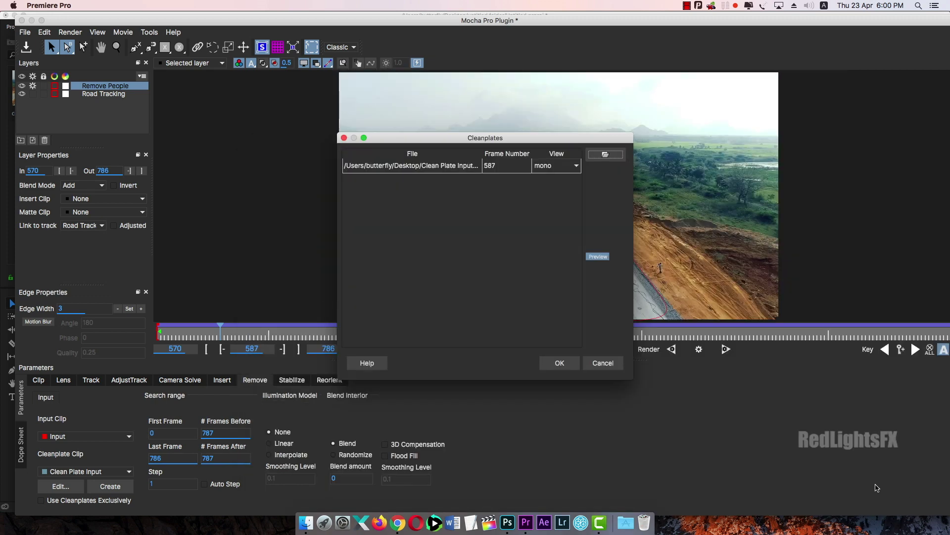
left_click(559, 362)
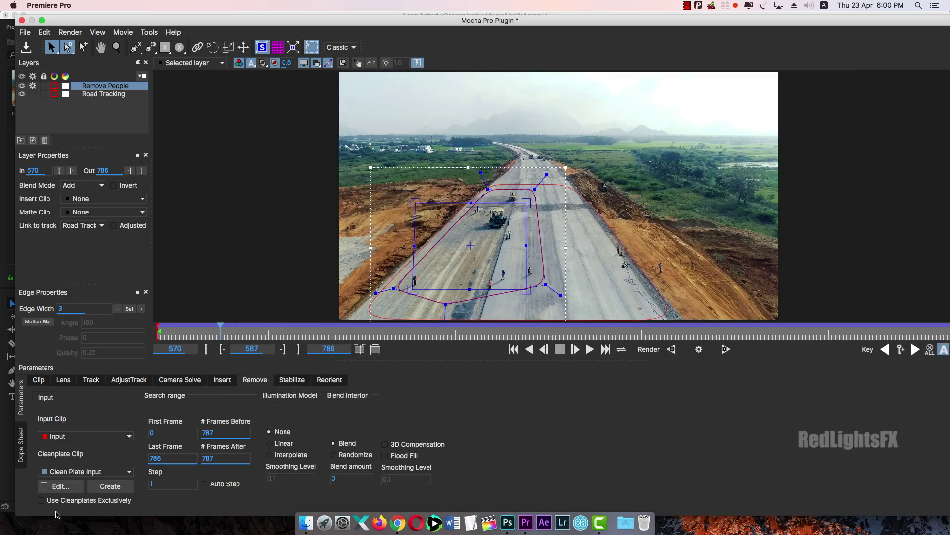
left_click(41, 501)
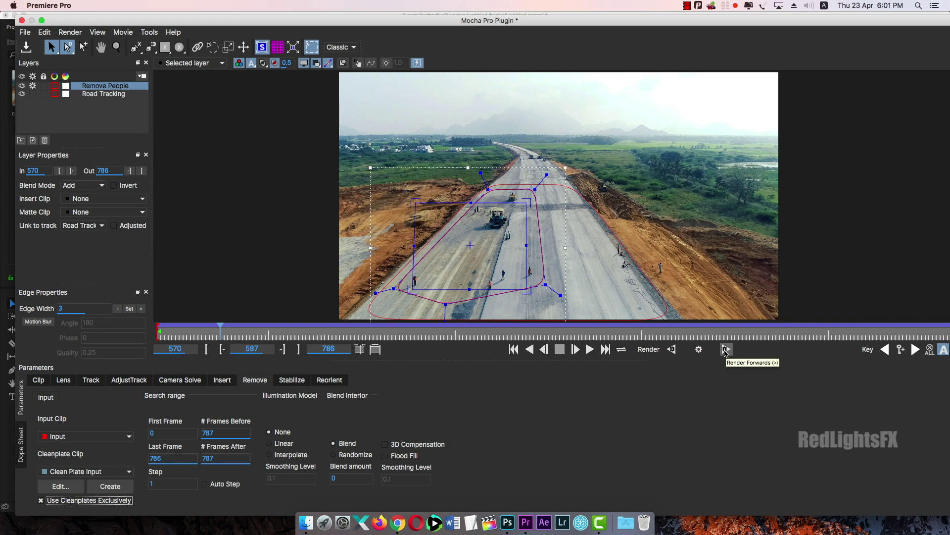
Render the removal forwards, then backwards from frame 587, and hide the Road Tracking outline.
left_click(727, 350)
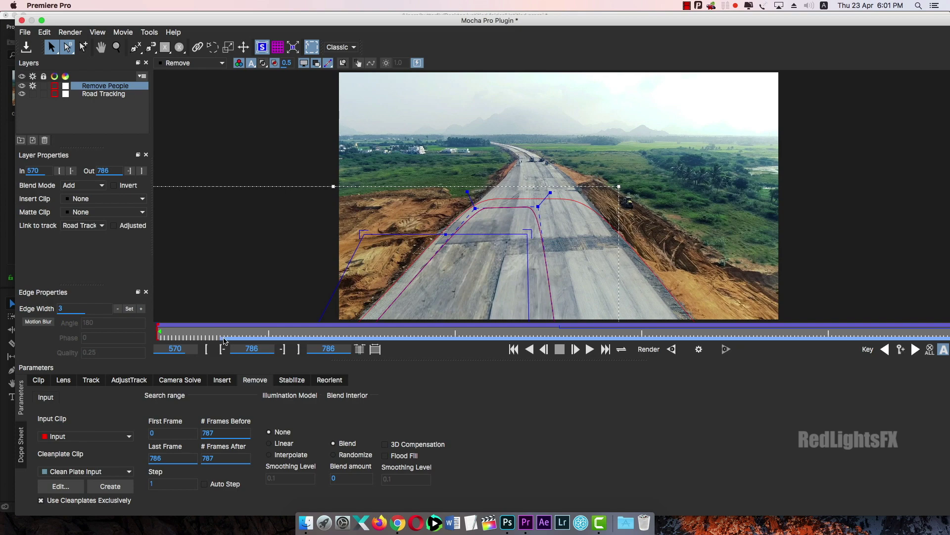
left_click_drag(931, 330, 221, 328)
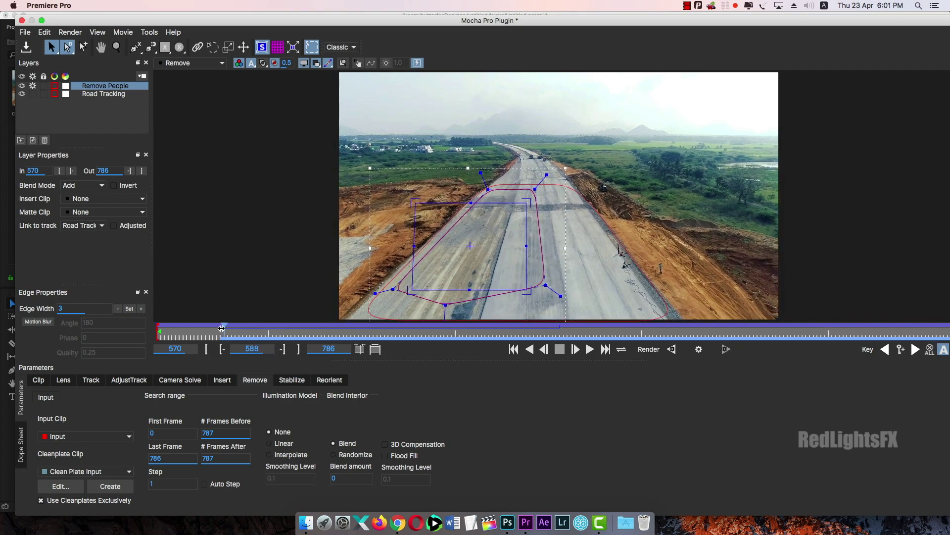
left_click_drag(220, 328, 221, 327)
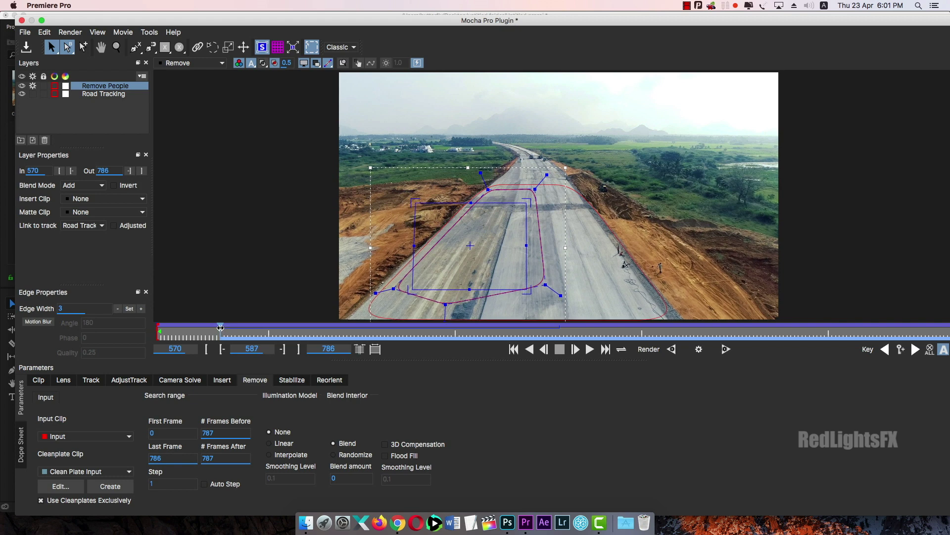
left_click(672, 350)
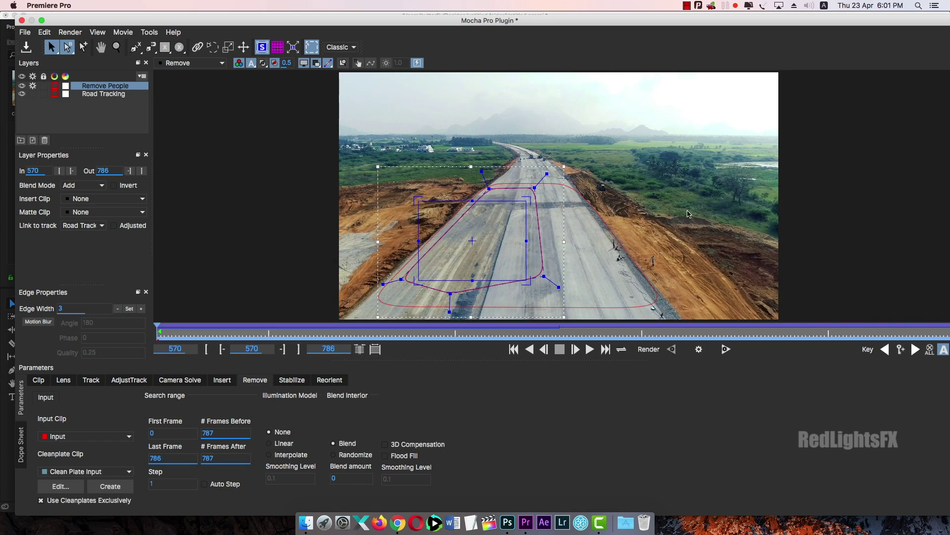
mouse_move(158, 333)
left_mouse_down()
mouse_move(187, 333)
mouse_move(168, 333)
left_mouse_up()
left_click(22, 94)
Hide the Remove People shapes, scrub through the empty road, and show the Track parameters.
left_click(22, 86)
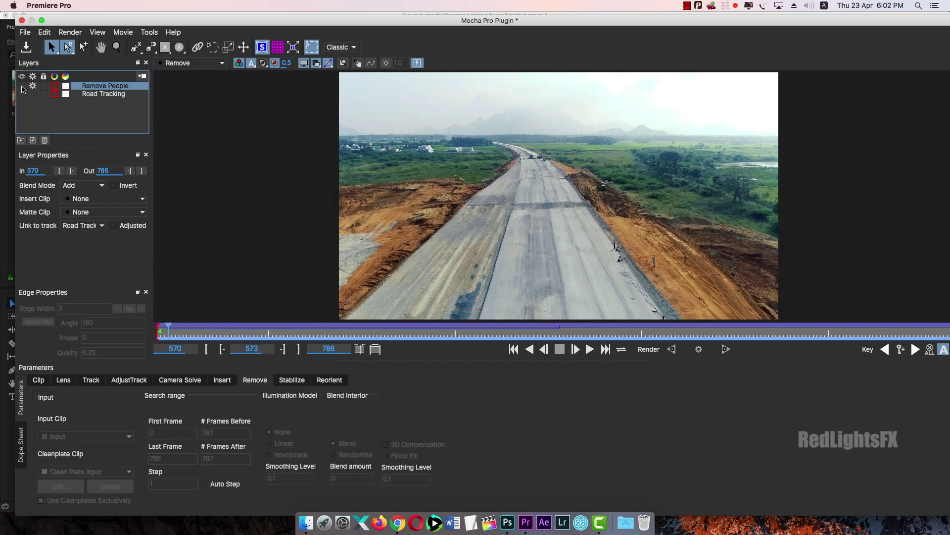
mouse_move(168, 330)
left_mouse_down()
mouse_move(910, 333)
mouse_move(185, 332)
mouse_move(330, 328)
mouse_move(214, 336)
left_mouse_up()
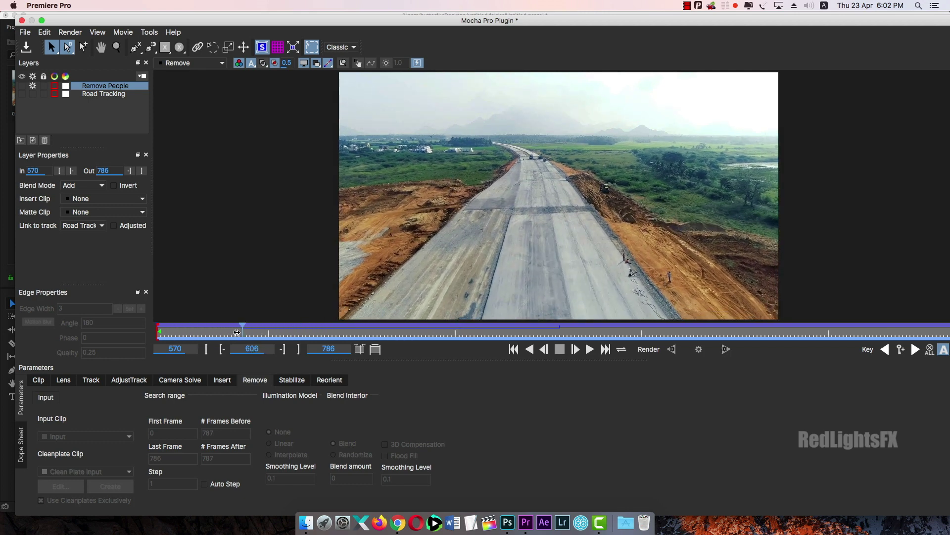
left_click(91, 382)
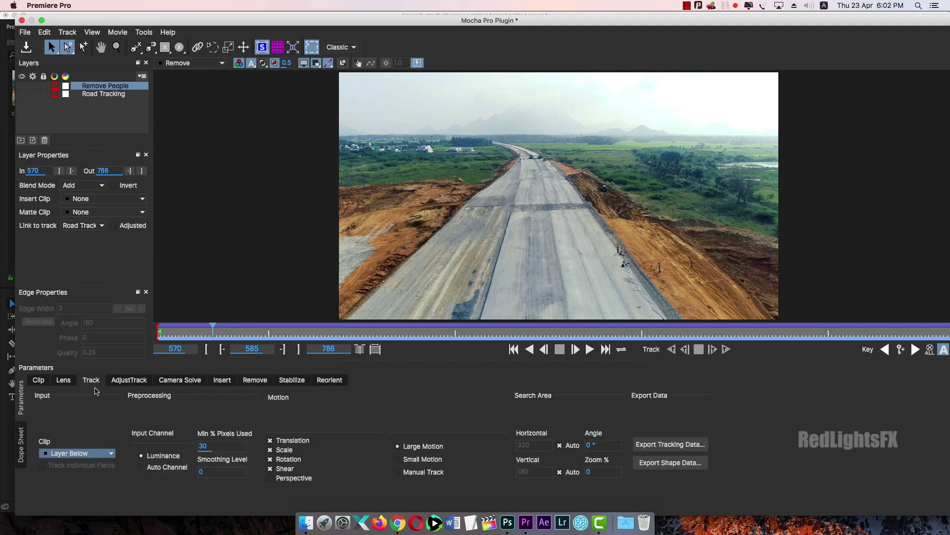
Copy the shapes to the clipboard as Adobe Premiere shape data, then close Mocha saving the project.
left_click(684, 464)
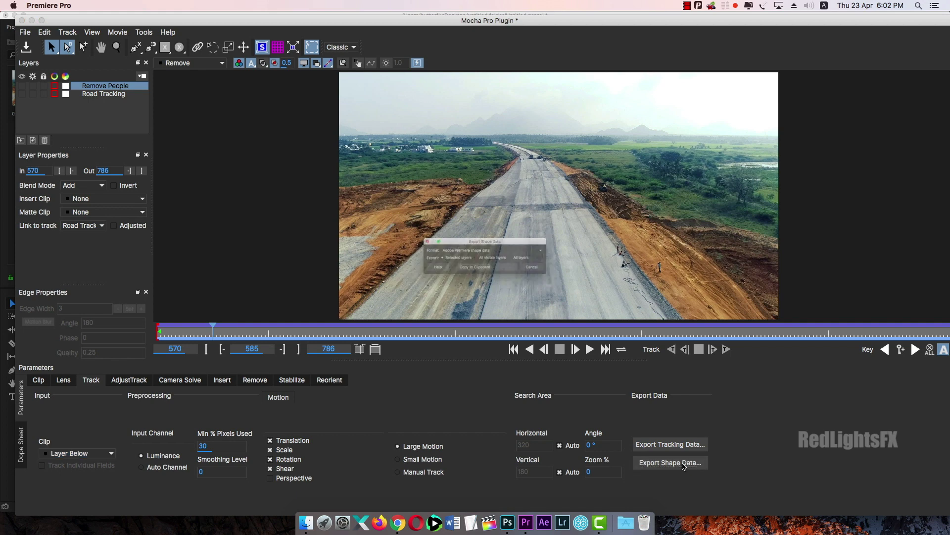
left_click(486, 247)
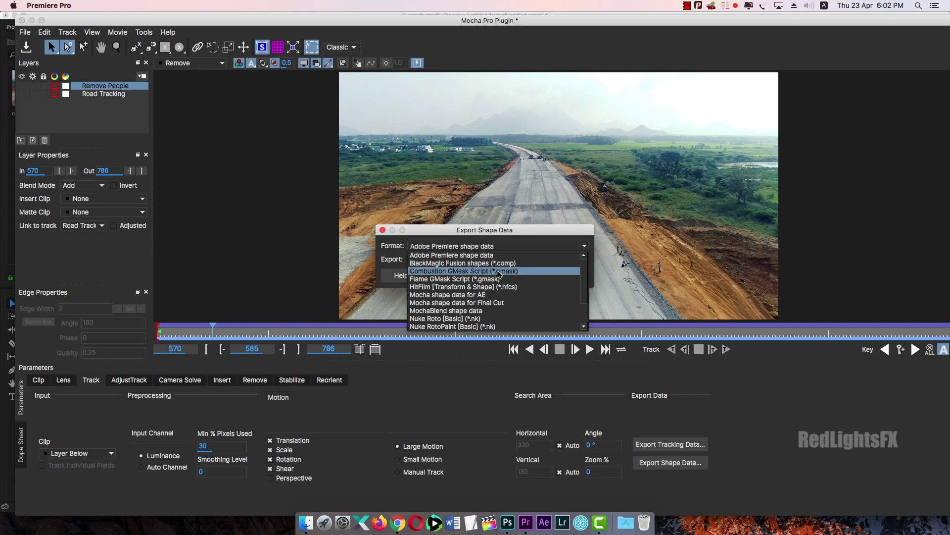
left_click(478, 255)
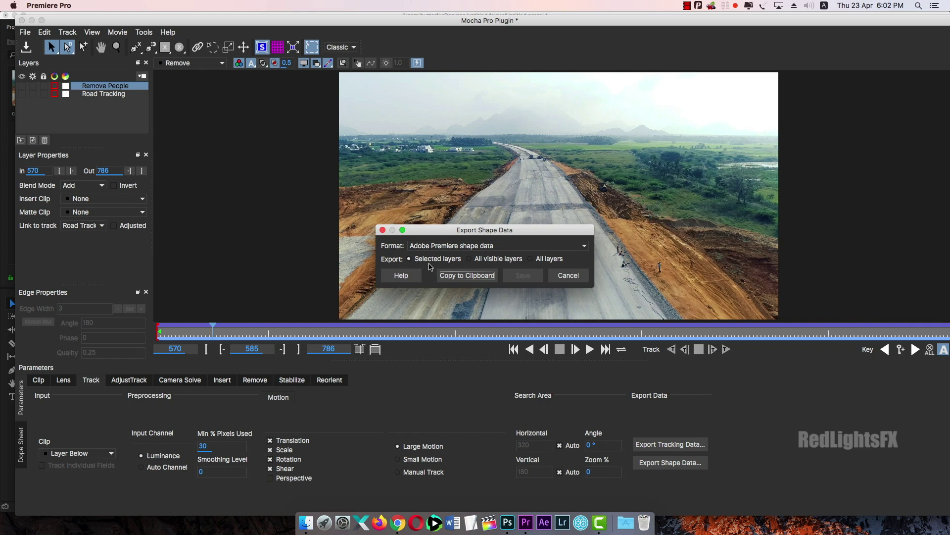
left_click(467, 276)
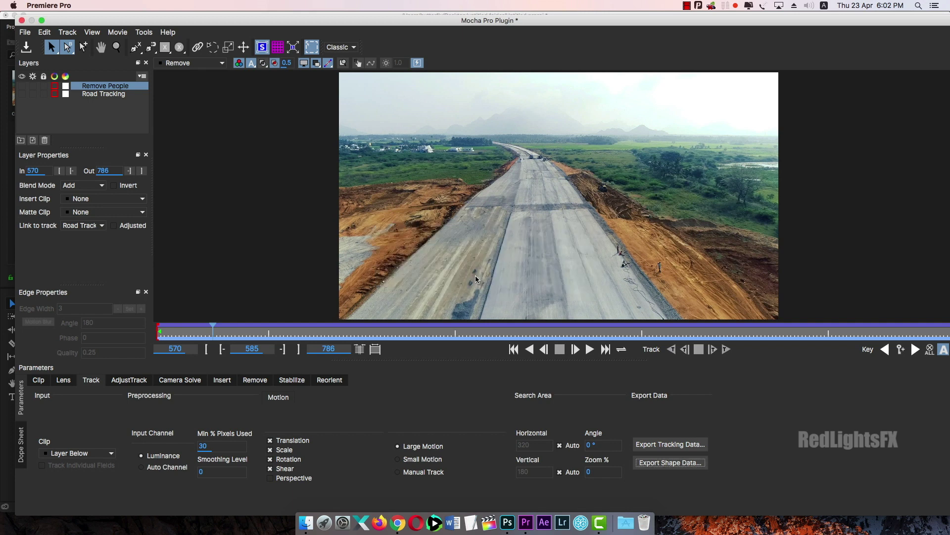
left_click(21, 21)
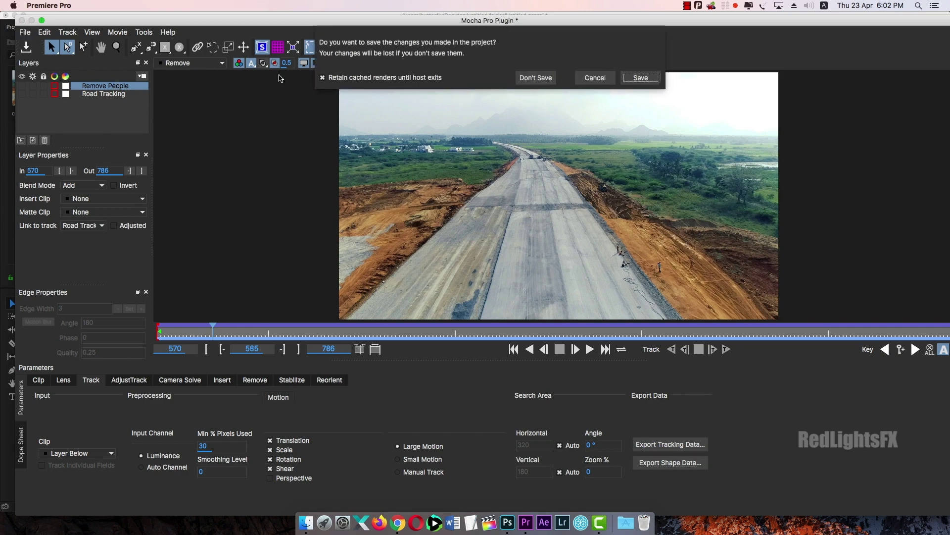
left_click(639, 78)
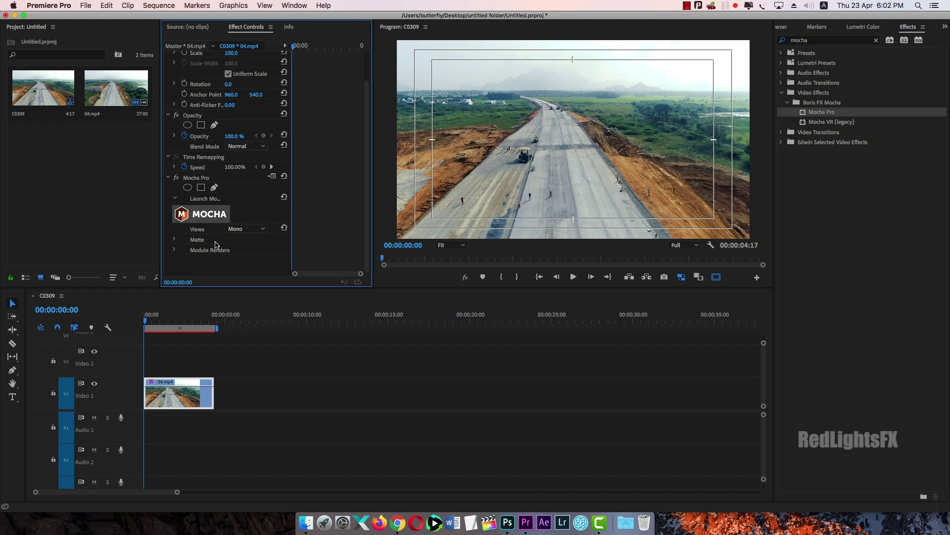
Set Mocha Pro's Module Renders to the Remove module and return the playhead to the sequence start.
left_click(175, 249)
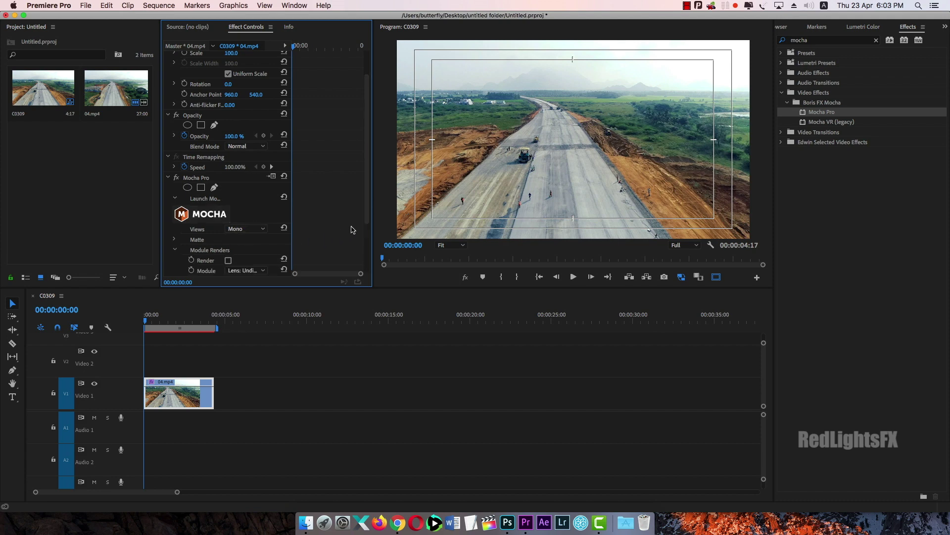
scroll(230, 209, "down", 3)
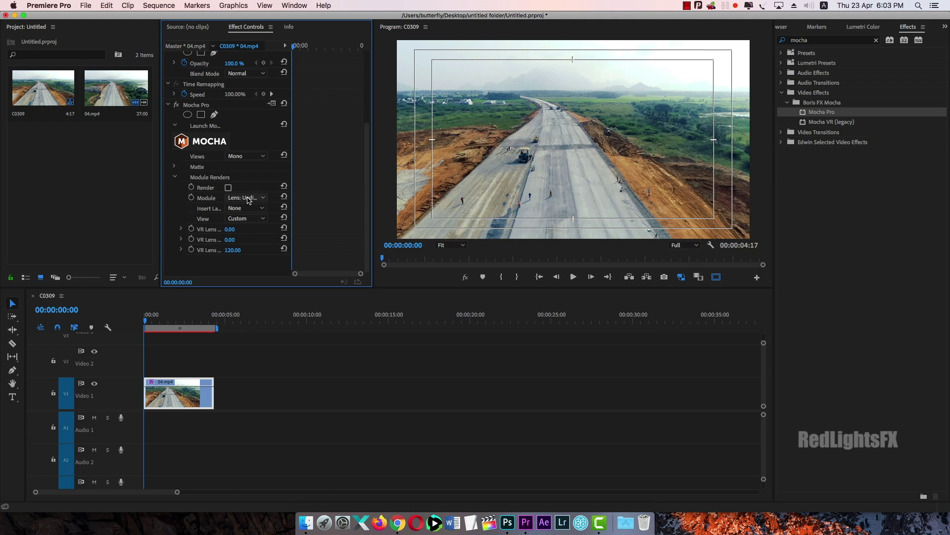
left_click(246, 200)
left_click(247, 230)
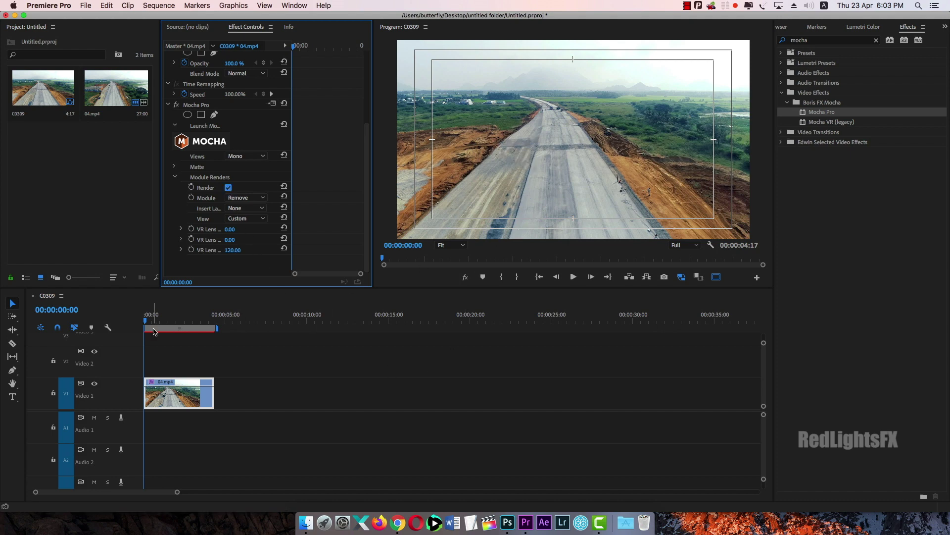
left_click(167, 321)
left_click_drag(167, 321, 145, 322)
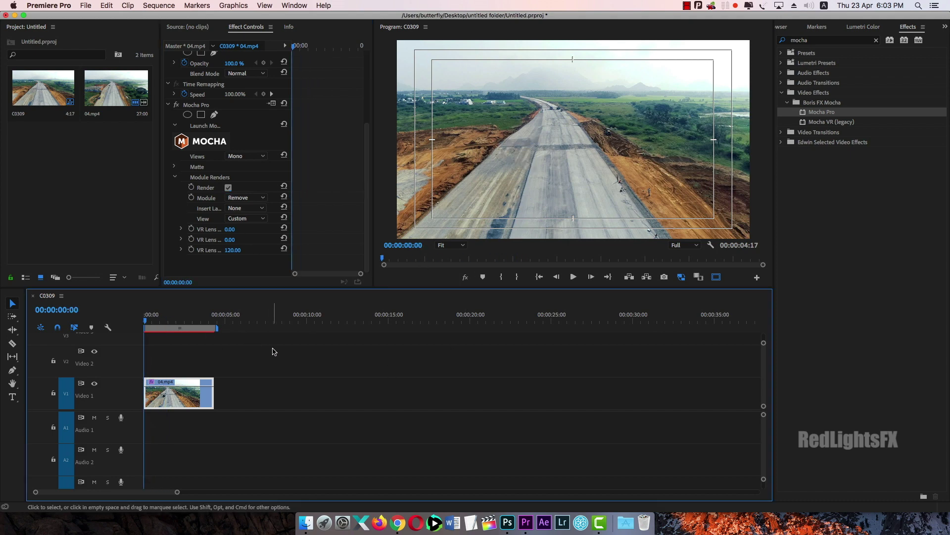
Zoom the timeline onto the clip, render previews, and play the cleaned road clip.
key("equal")
key("equal")
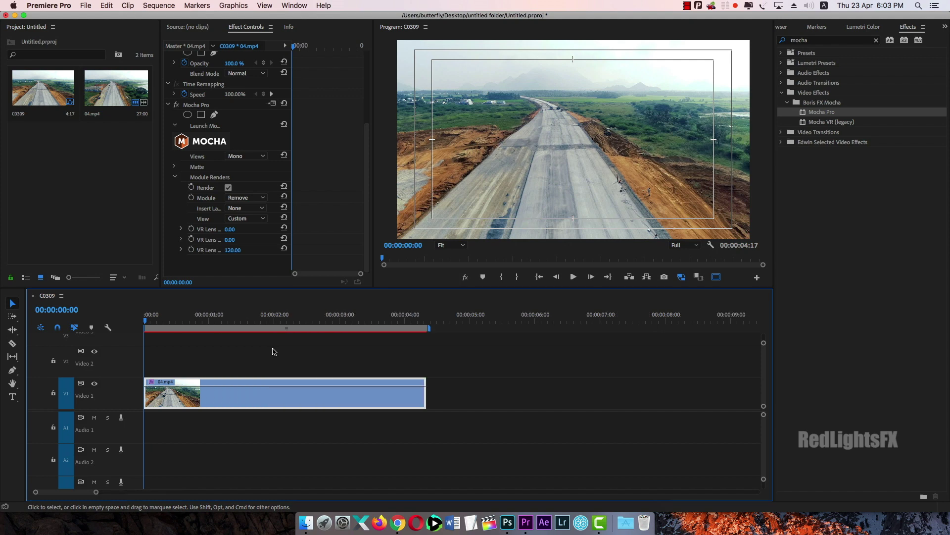
key("Return")
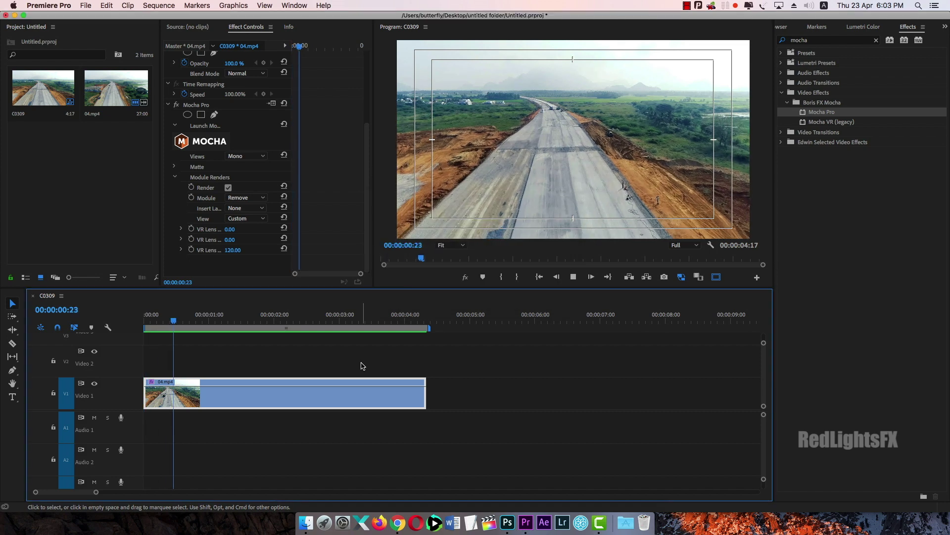
key("space")
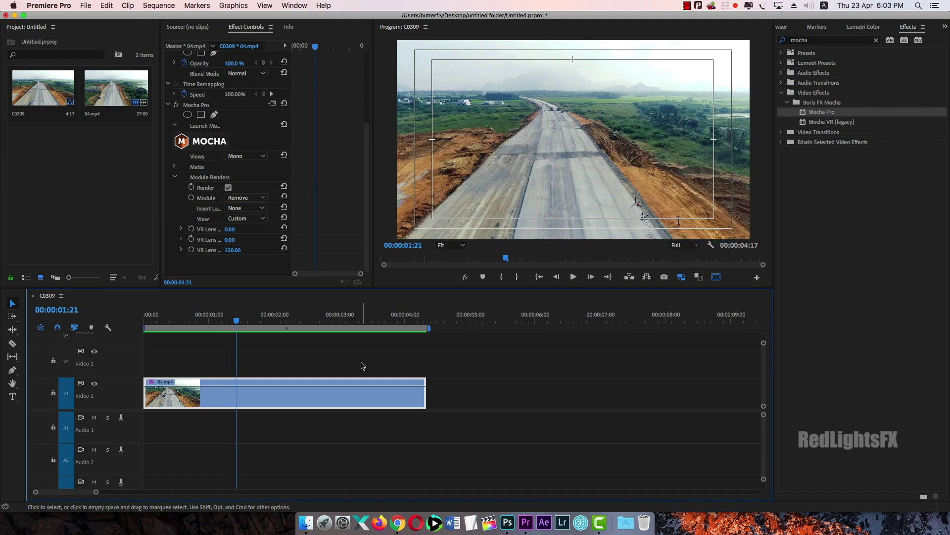
Play the cleaned clip full screen, then return to the editing workspace and stop playback.
key("ctrl+grave")
key("space")
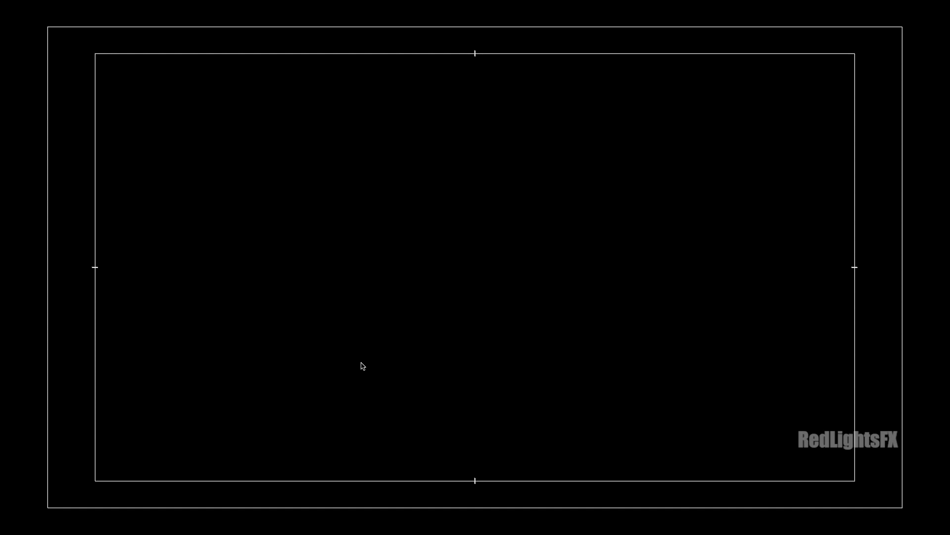
key("Escape")
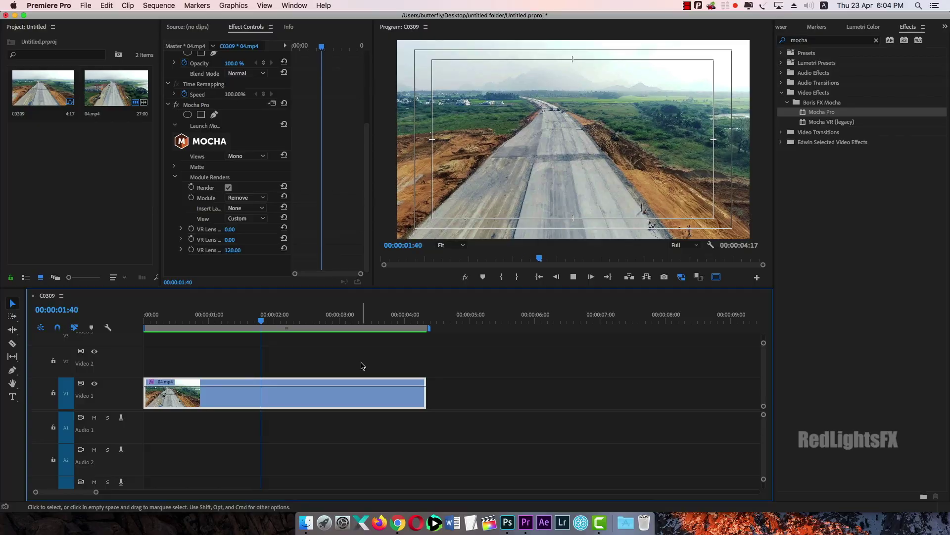
key("space")
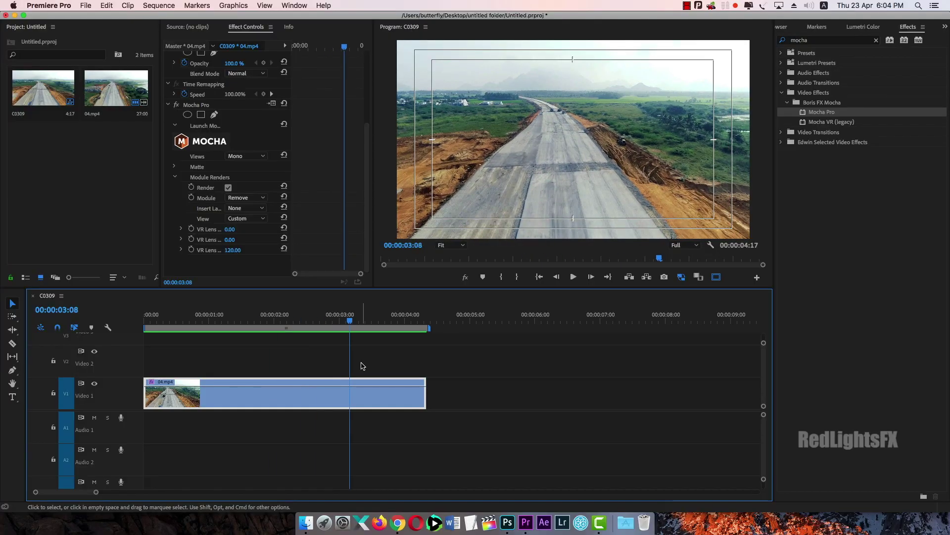